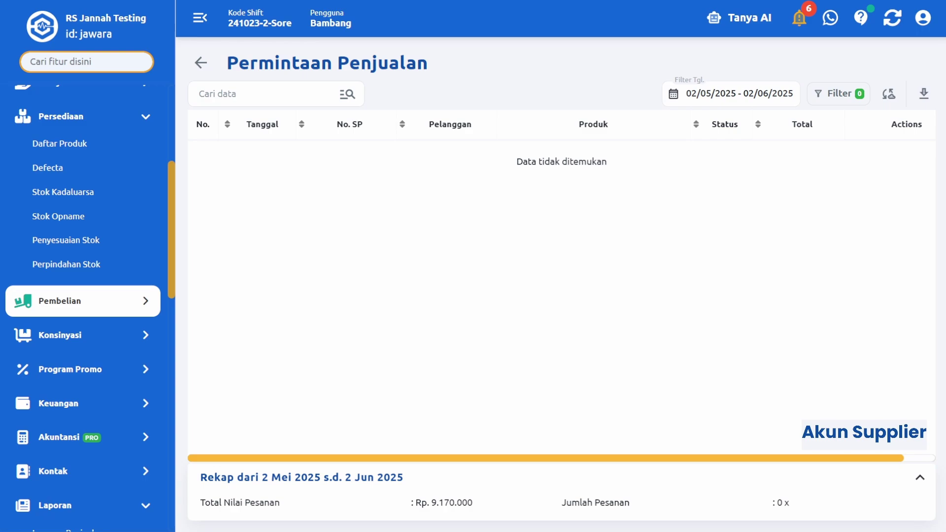
# In the supplier account, view the purchase orders list and open the sales requests from the sales orders page
pyautogui.click(74, 301)
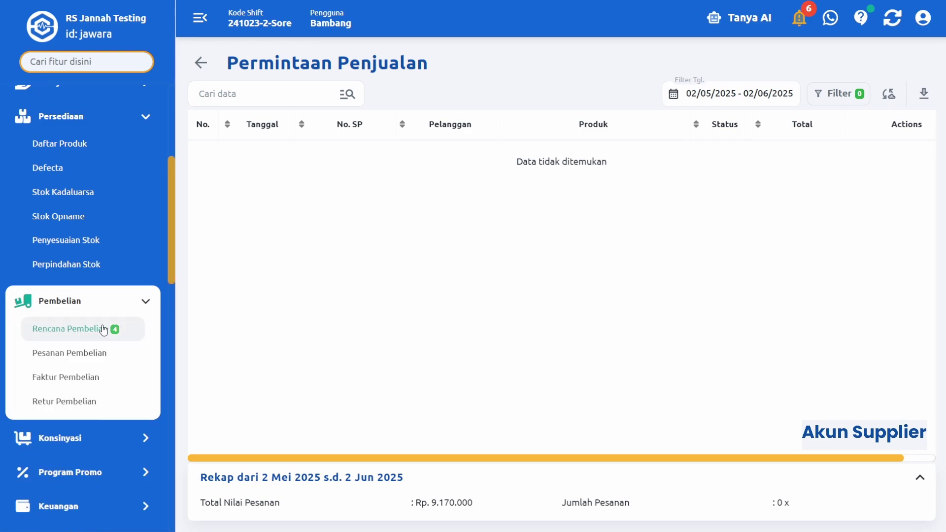
pyautogui.click(78, 359)
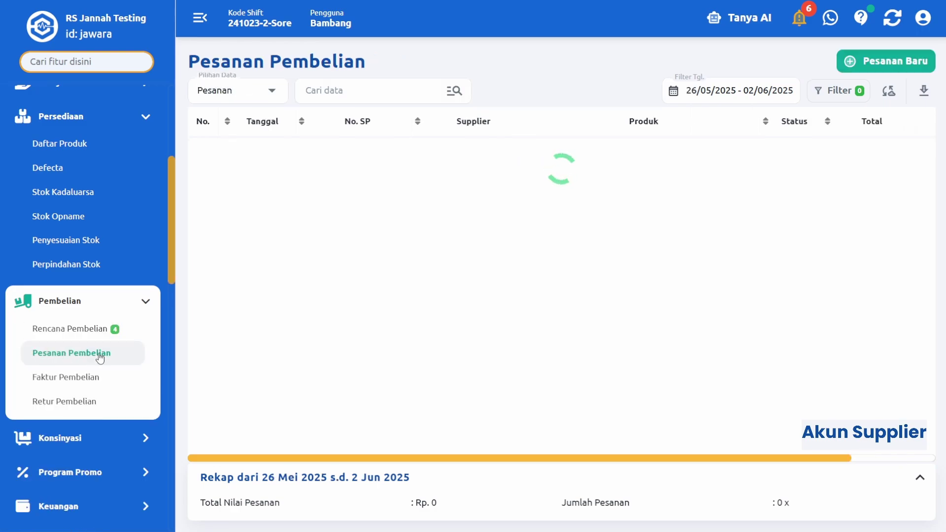
pyautogui.scroll(5, 93, 313)
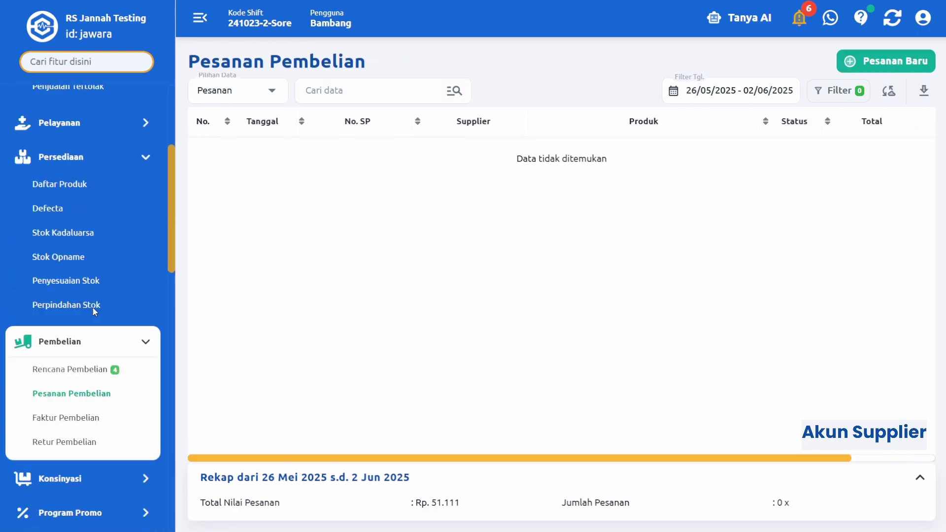
pyautogui.click(86, 228)
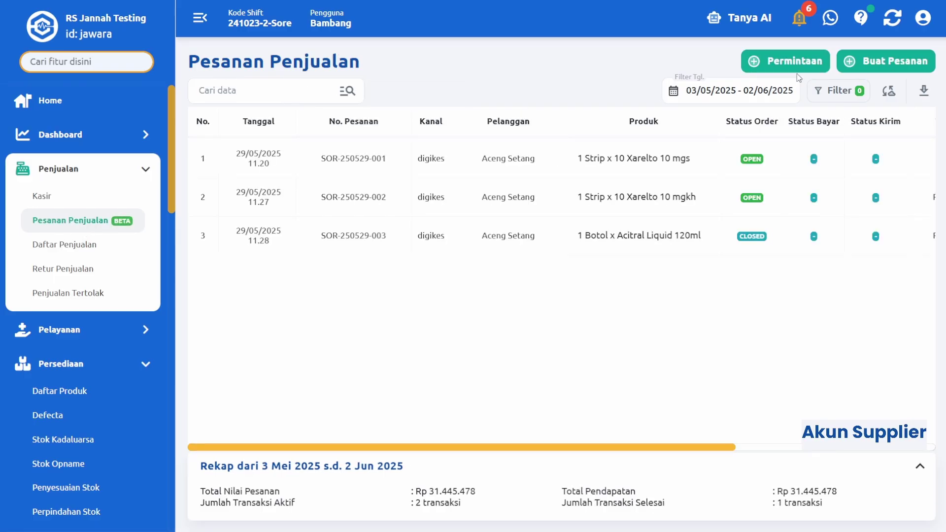
pyautogui.click(790, 60)
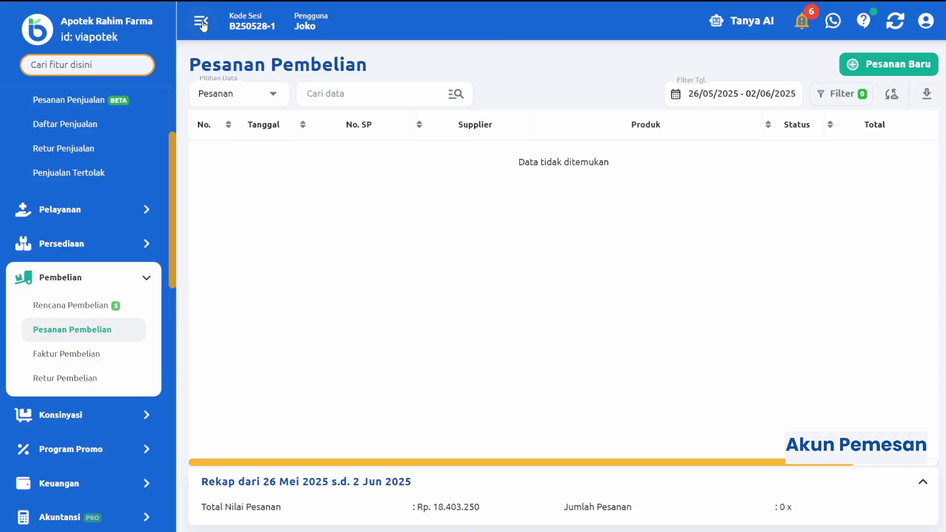
# In the ordering account's supplier contacts, start a new supplier entry named Apotek Jawara (Supplier)
pyautogui.scroll(-5, 109, 253)
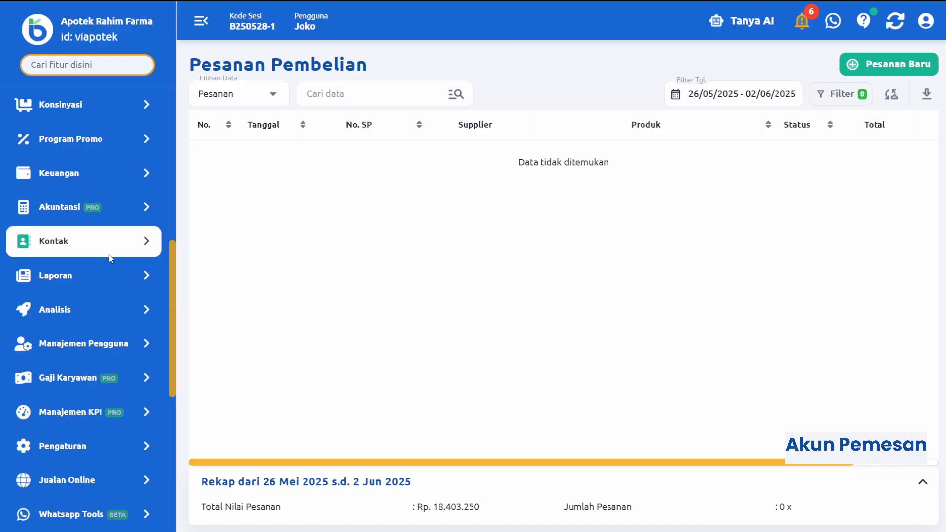
pyautogui.click(109, 256)
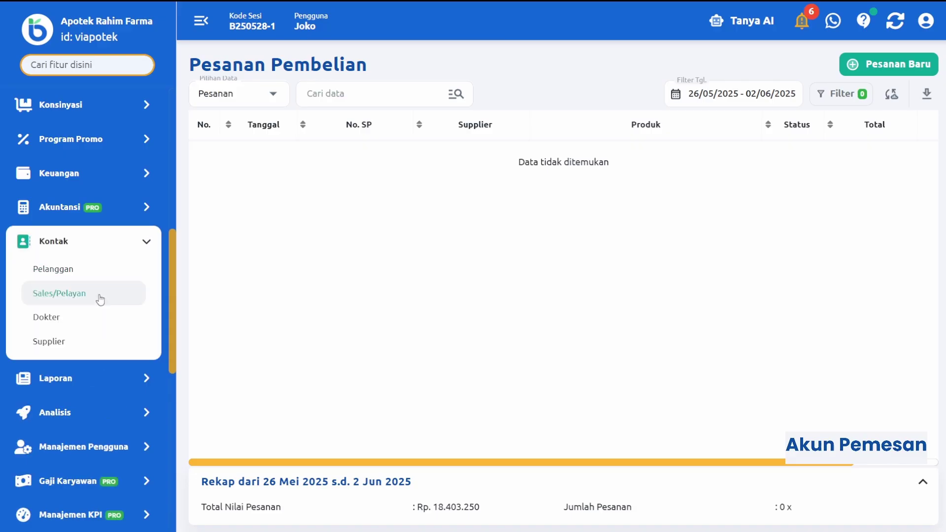
pyautogui.click(91, 343)
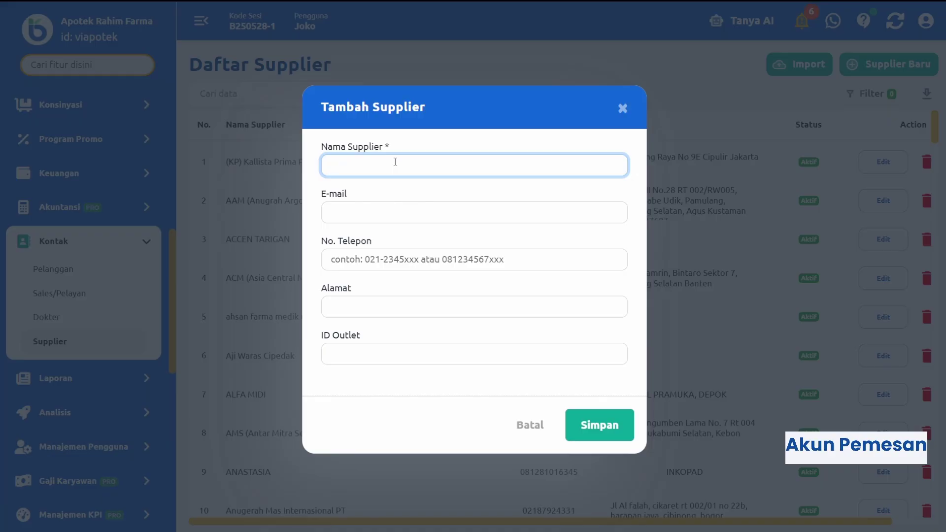
pyautogui.write('Apotek ')
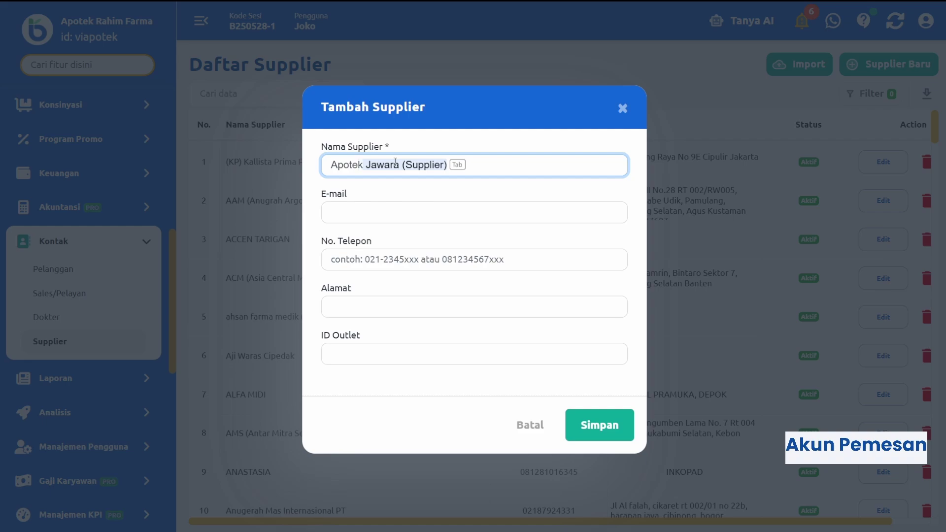
pyautogui.write('Jawara ()')
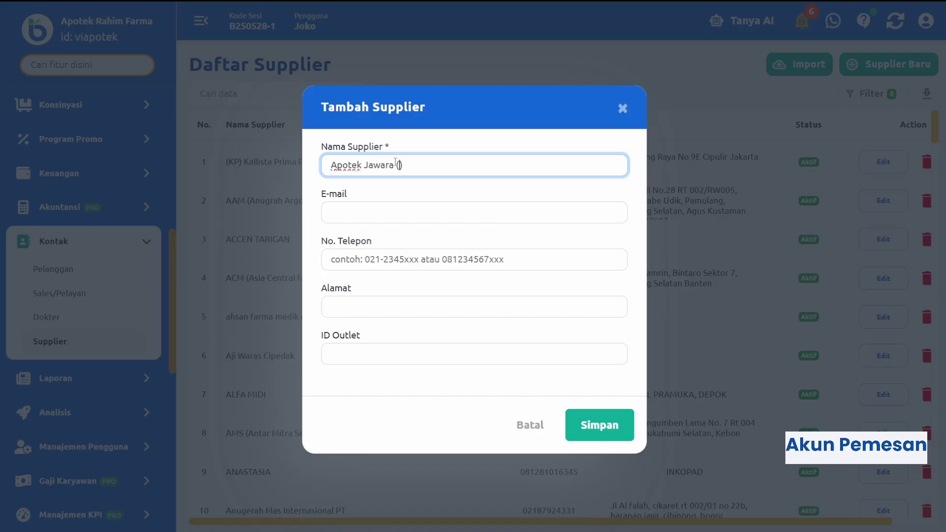
pyautogui.write('Supplier')
# Set the new supplier's outlet ID to jawara and save the supplier
pyautogui.click(404, 361)
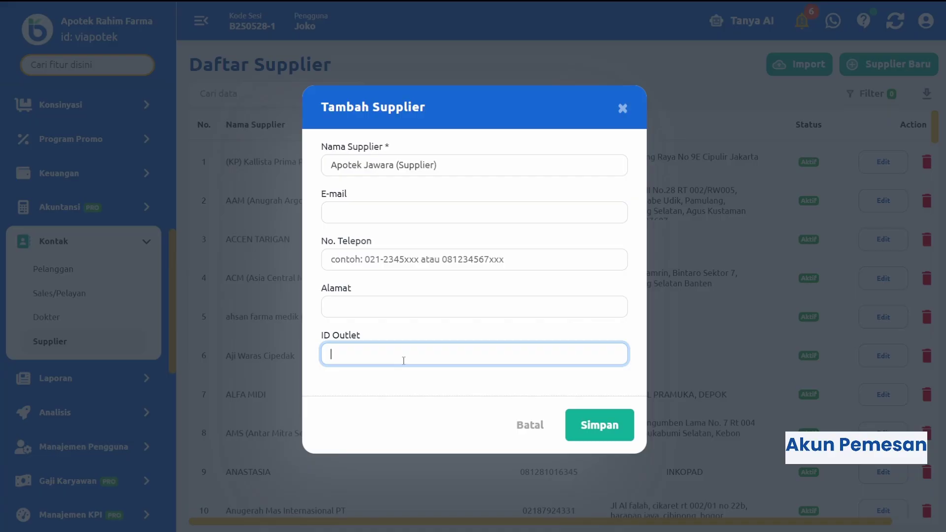
pyautogui.write('jawara')
pyautogui.click(597, 427)
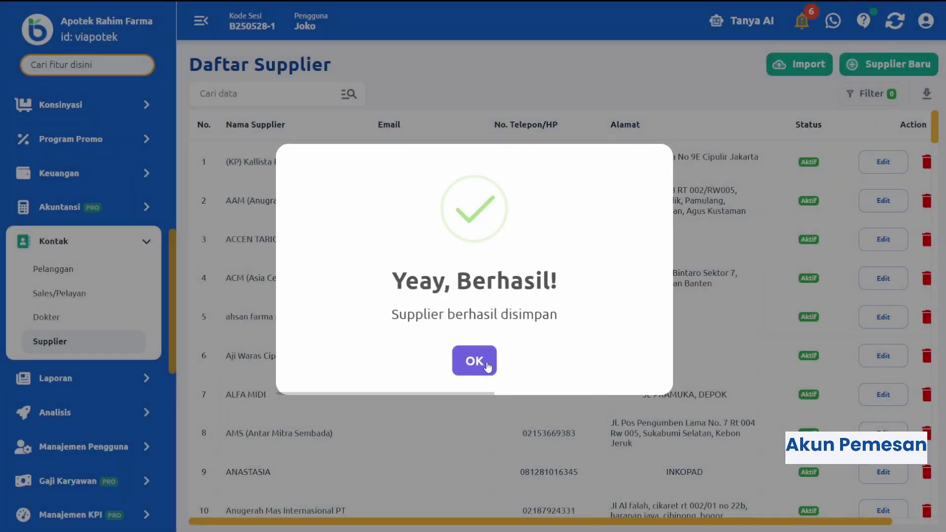
pyautogui.click(479, 359)
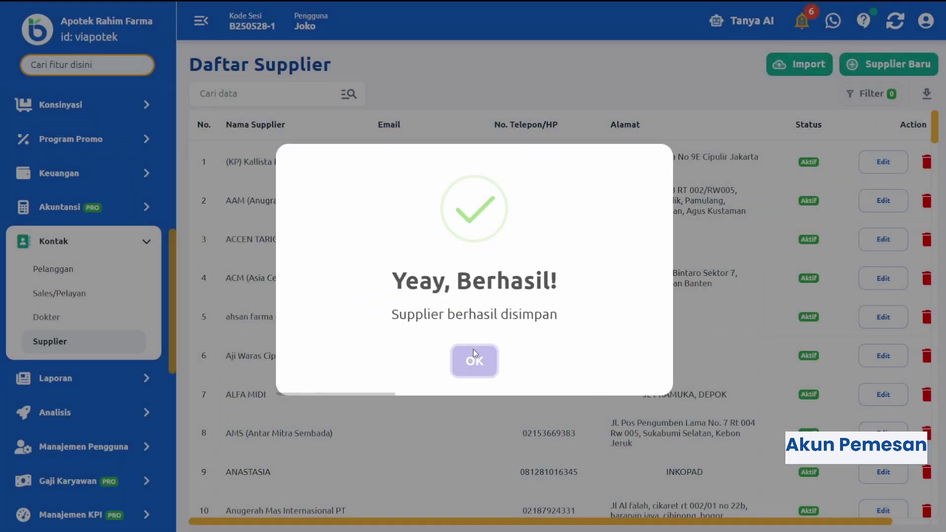
# Open the purchase orders list and start a new purchase order
pyautogui.scroll(5, 79, 202)
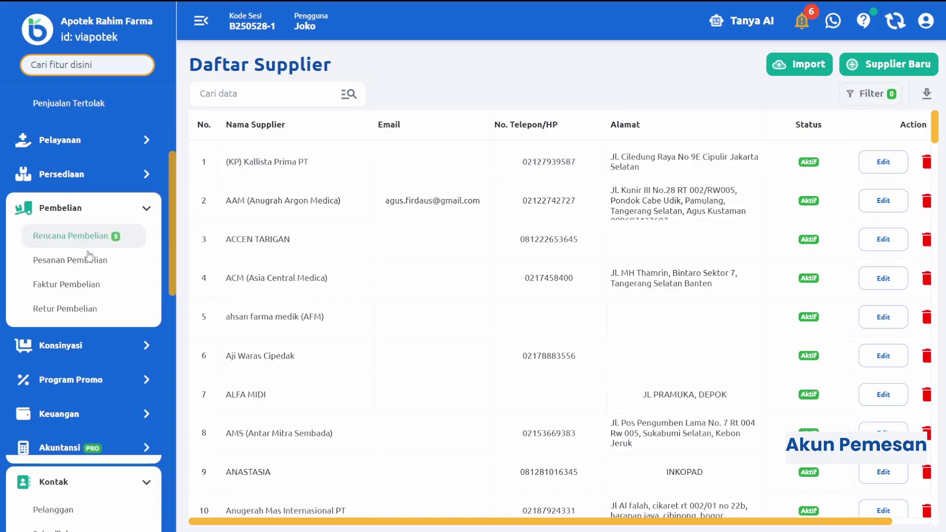
pyautogui.click(88, 260)
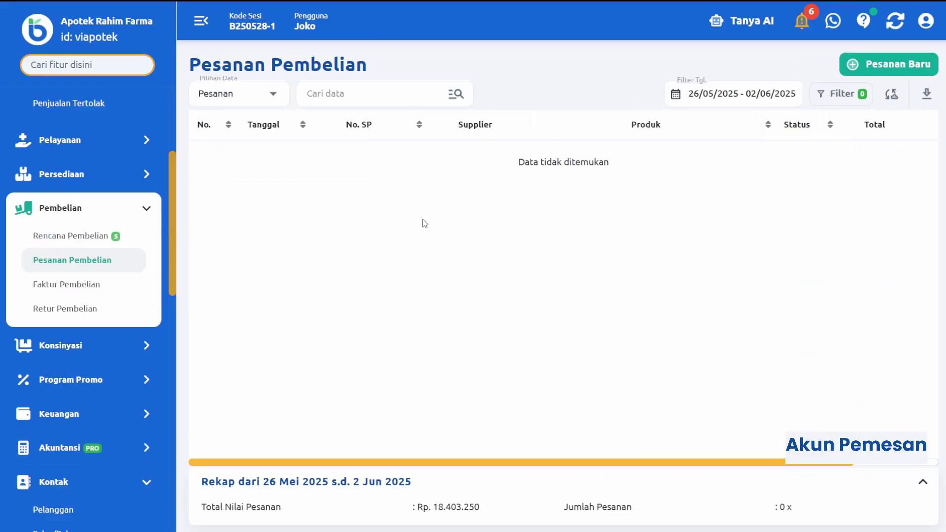
pyautogui.click(869, 69)
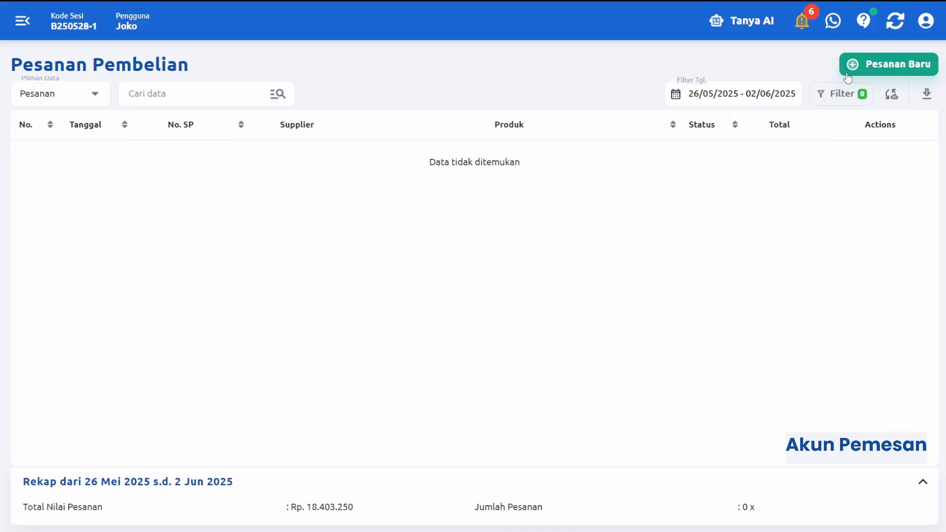
pyautogui.click(848, 72)
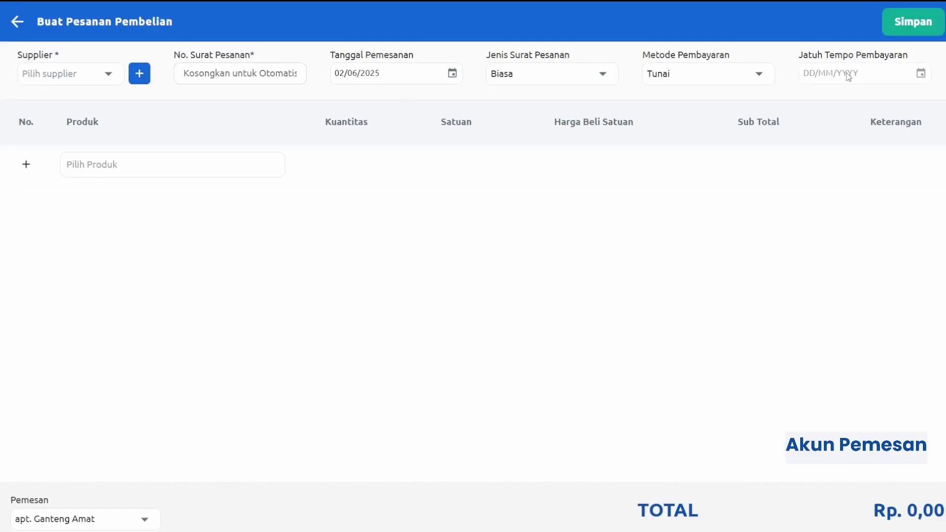
# Set the order's supplier to Apotek Jawara (Supplier) and its order letter type to Prekursor
pyautogui.click(87, 83)
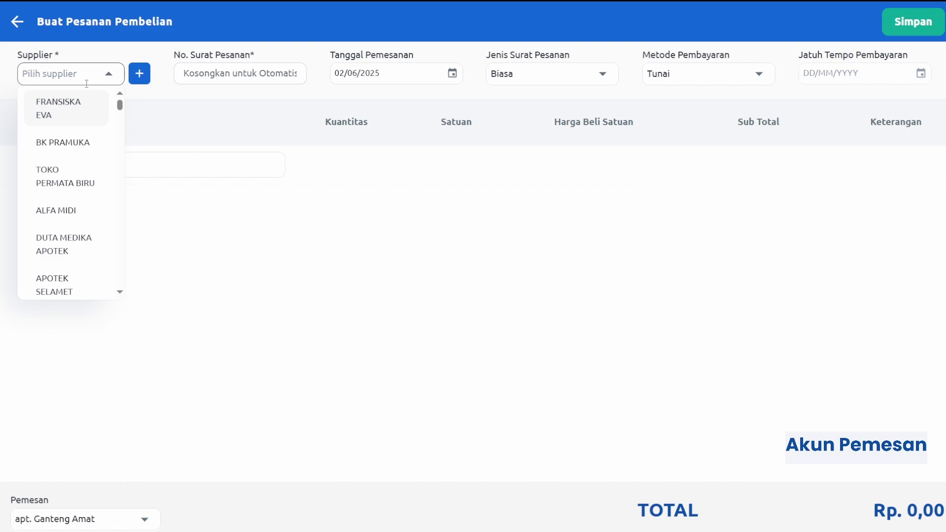
pyautogui.write('apote')
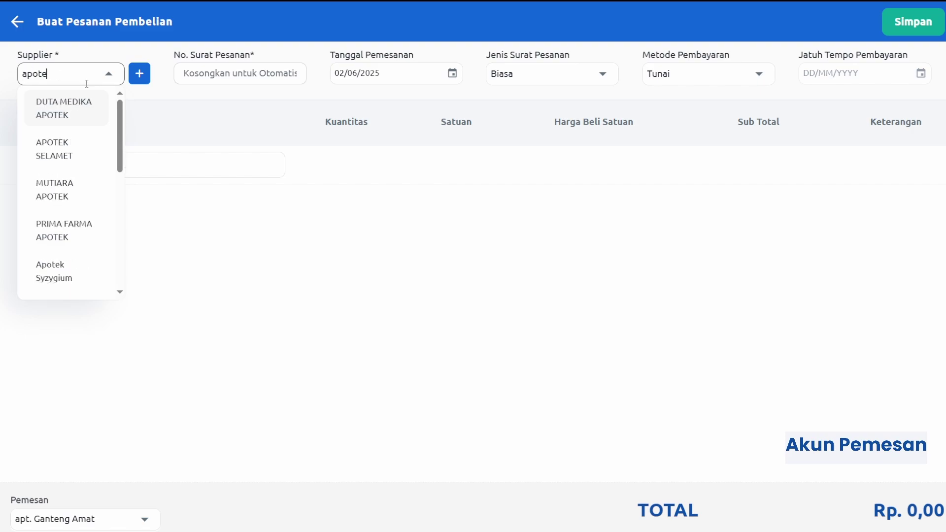
pyautogui.write('k ja')
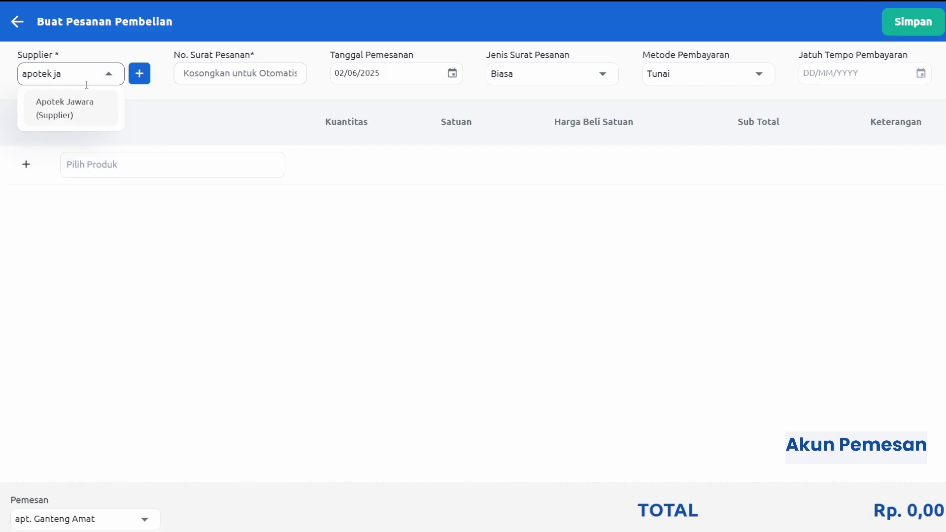
pyautogui.click(85, 110)
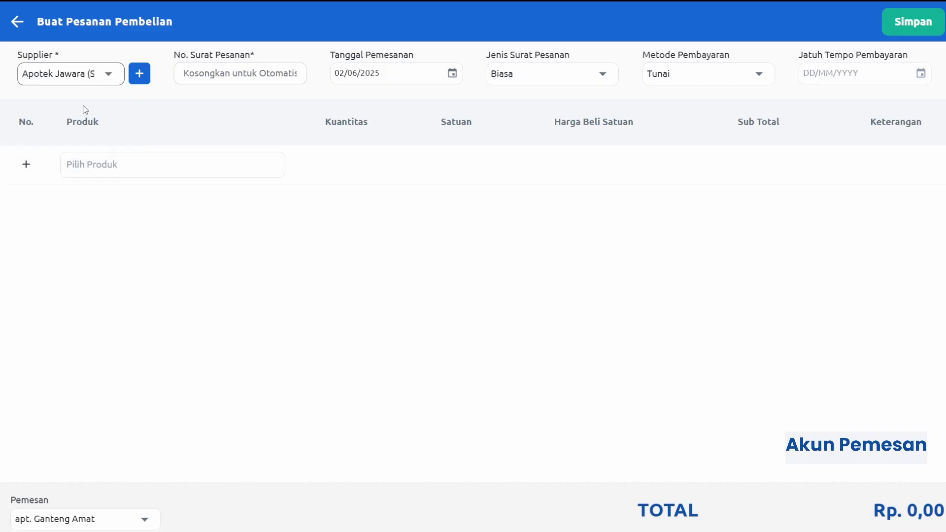
pyautogui.click(575, 85)
pyautogui.click(528, 153)
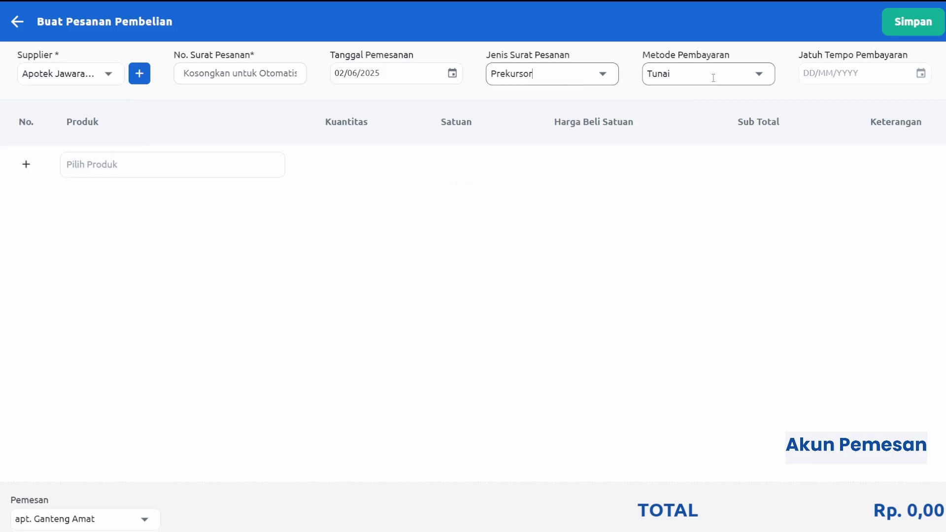
# Add the product 14 Xarelto 20 mg /Strip to the order with Box as its unit
pyautogui.click(193, 172)
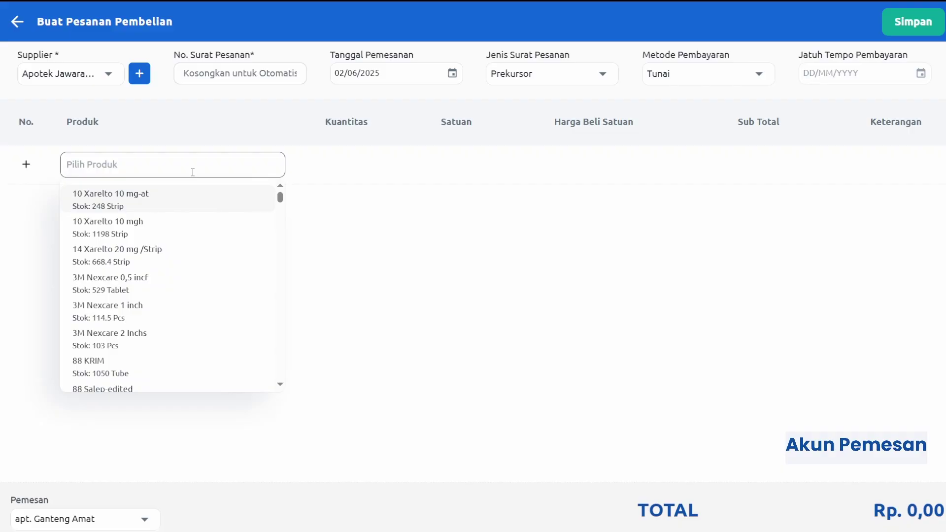
pyautogui.press('Down')
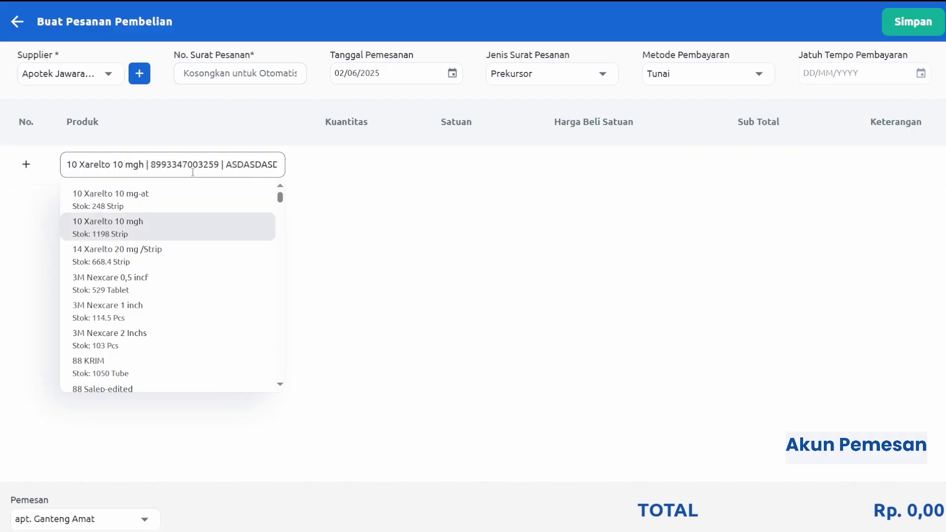
pyautogui.press('Down')
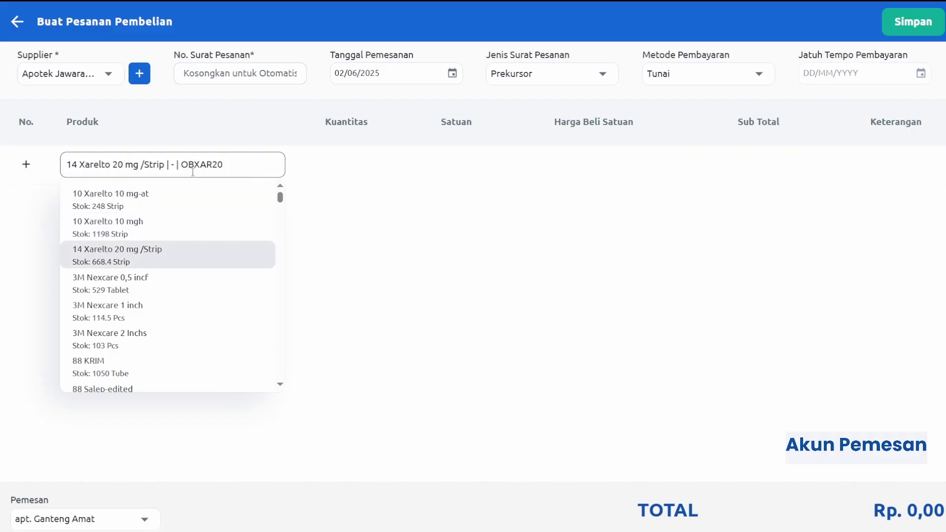
pyautogui.press('Return')
pyautogui.press('Tab')
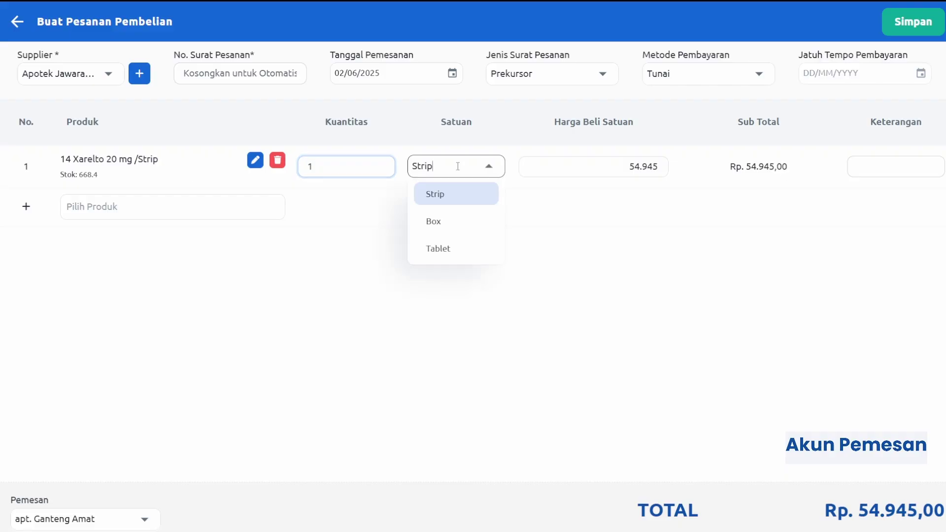
pyautogui.click(458, 225)
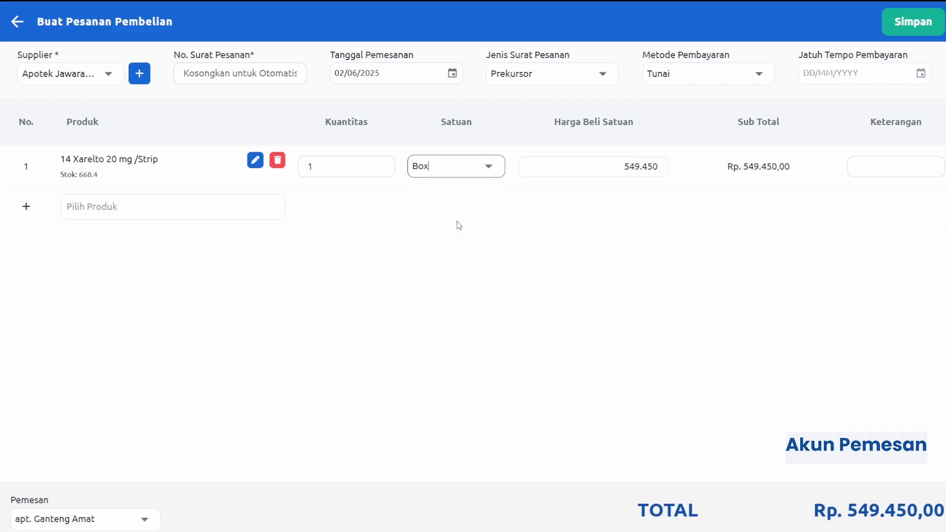
# Add the product 3M Nexcare 0,5 incf to the order with Box as its unit
pyautogui.click(218, 215)
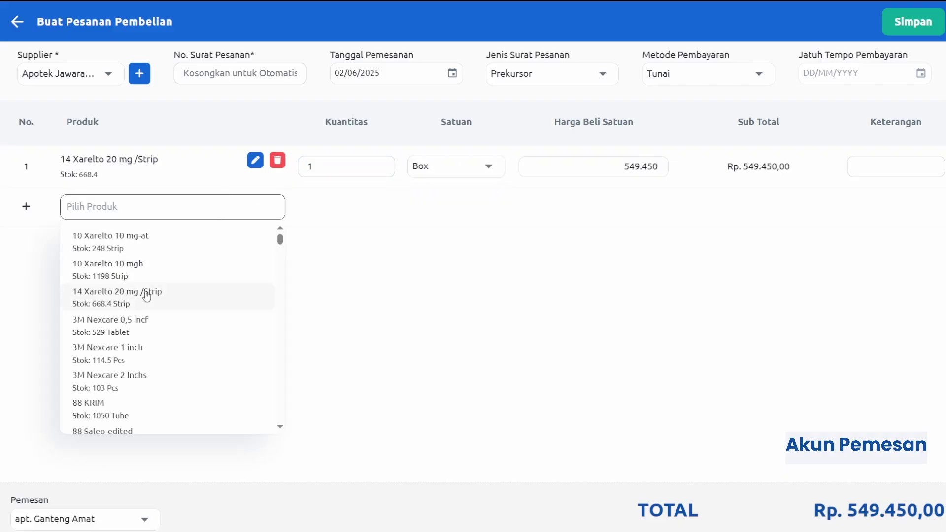
pyautogui.click(151, 325)
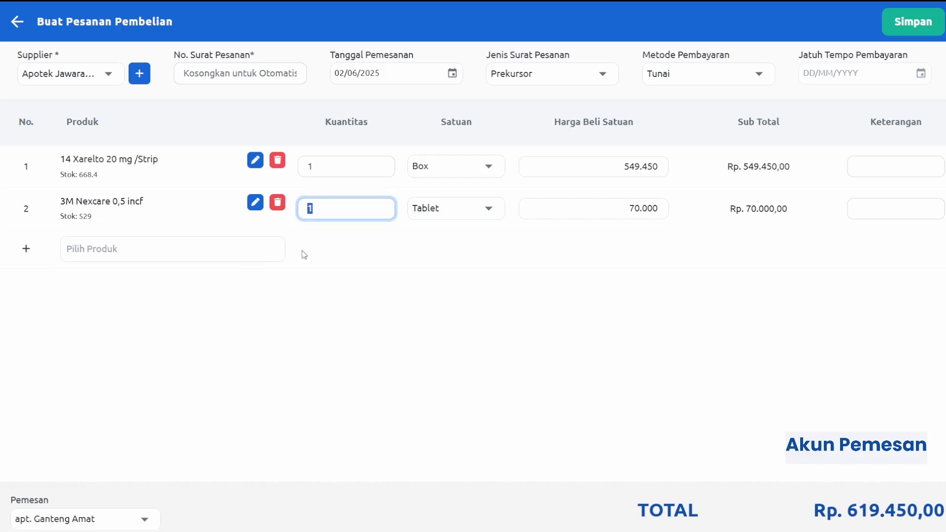
pyautogui.click(489, 209)
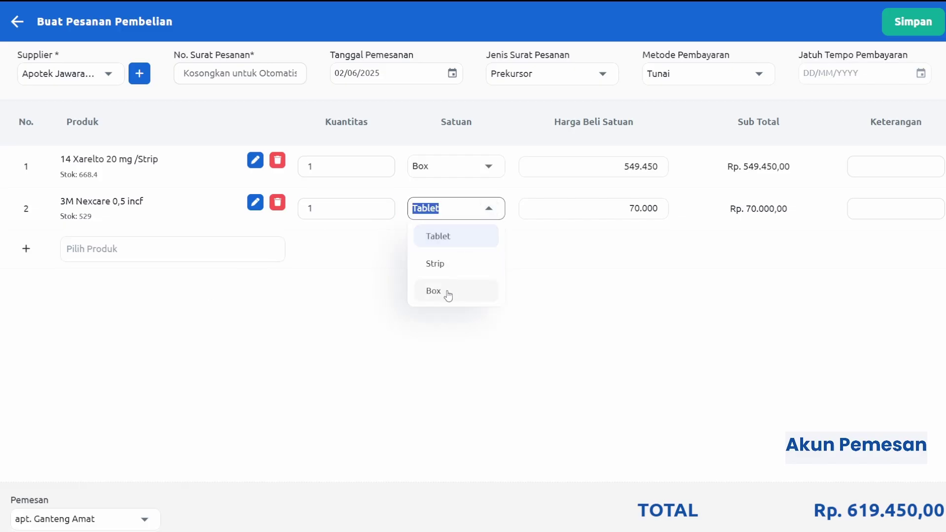
pyautogui.click(448, 294)
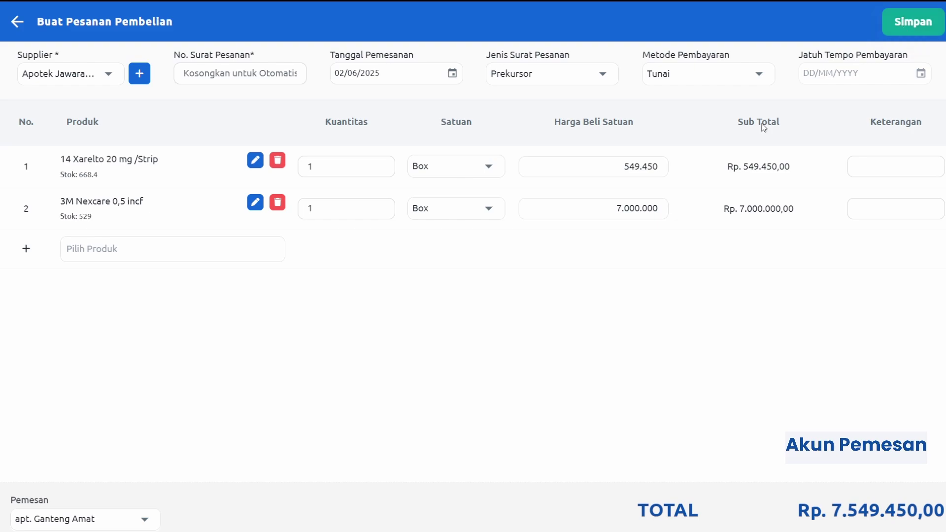
# Set the payment method to Kredit with a due date of 30/06/2025, and save the purchase order
pyautogui.click(763, 73)
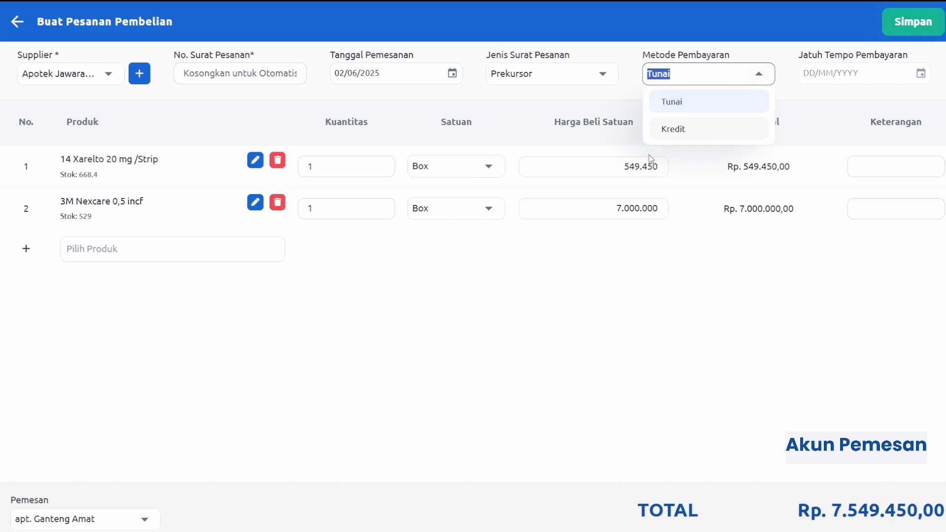
pyautogui.click(673, 131)
pyautogui.click(921, 74)
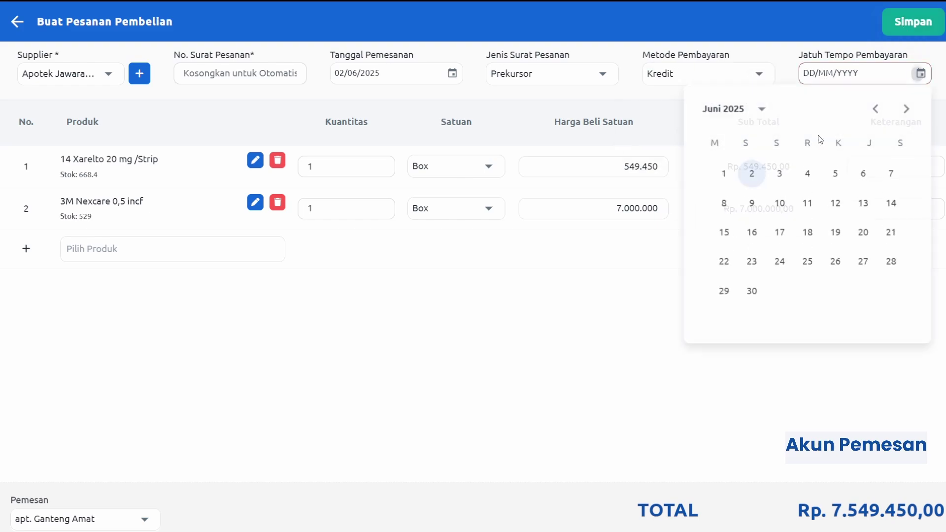
pyautogui.click(753, 285)
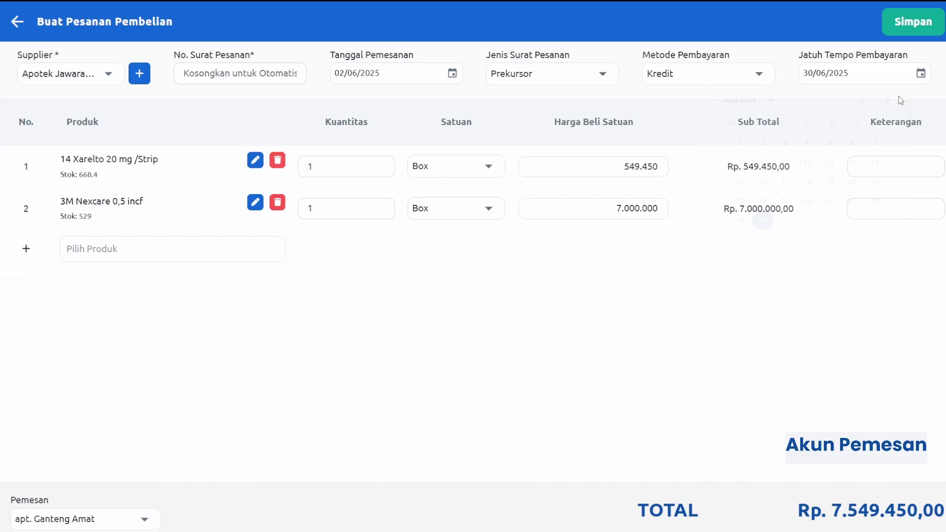
pyautogui.click(922, 27)
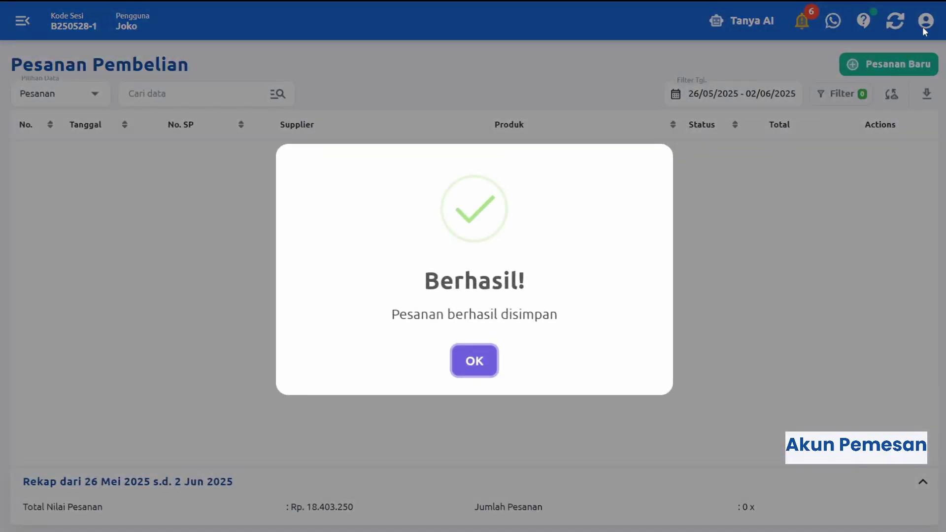
# Close the purchase order confirmation, switch to the supplier account, and reload its list of incoming sales requests
pyautogui.click(477, 359)
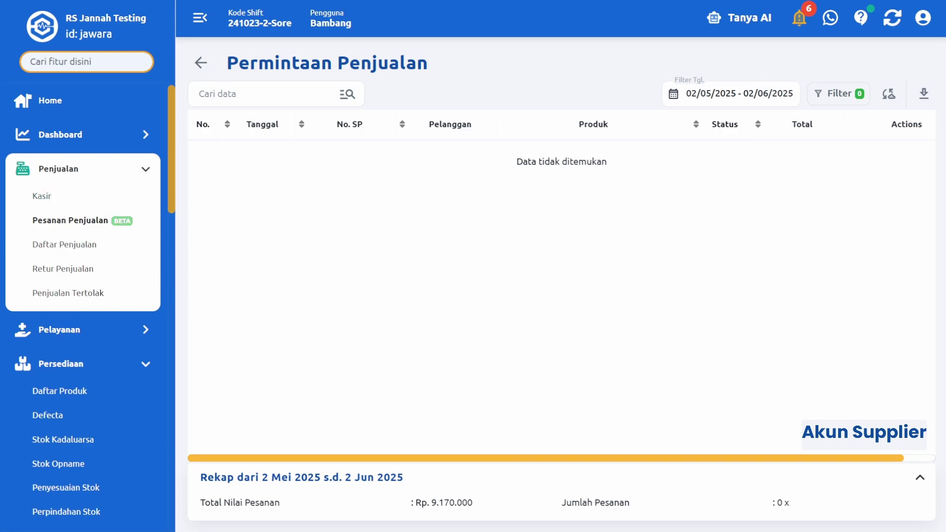
pyautogui.click(200, 63)
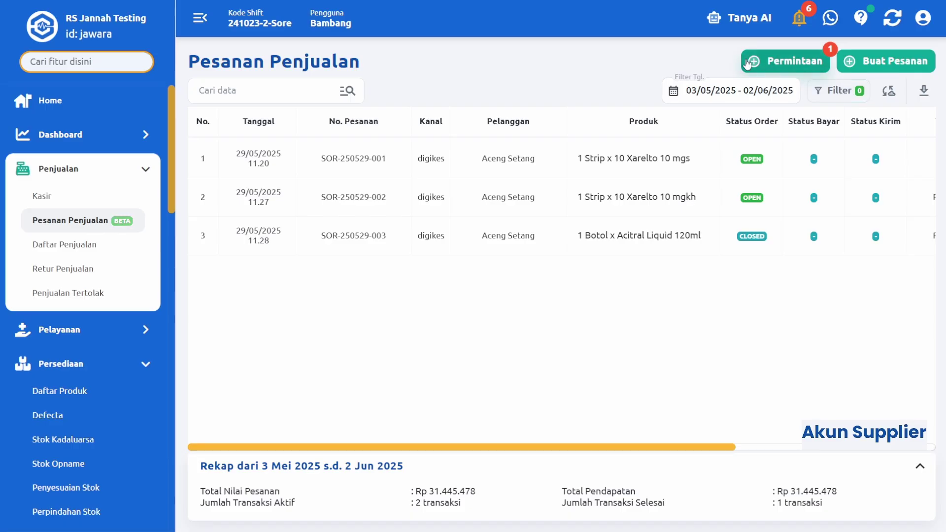
pyautogui.click(784, 58)
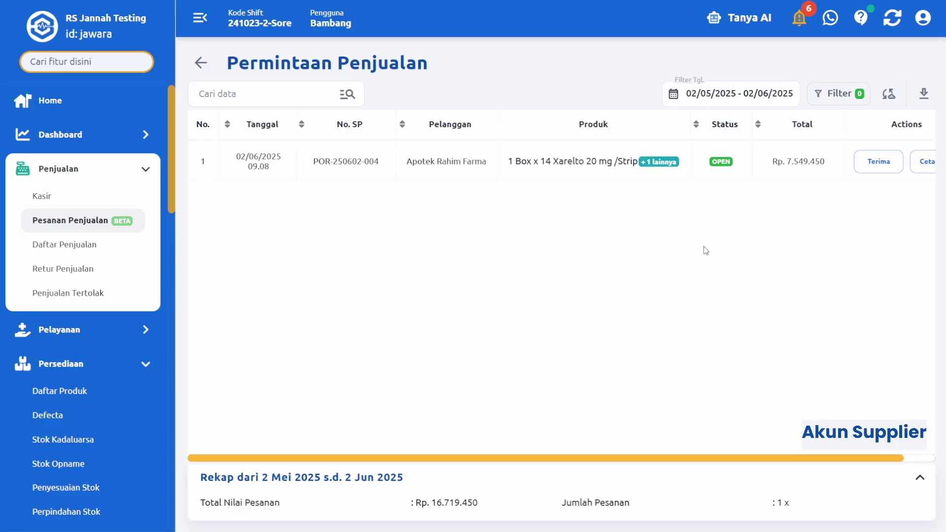
pyautogui.hscroll(2, 797, 313)
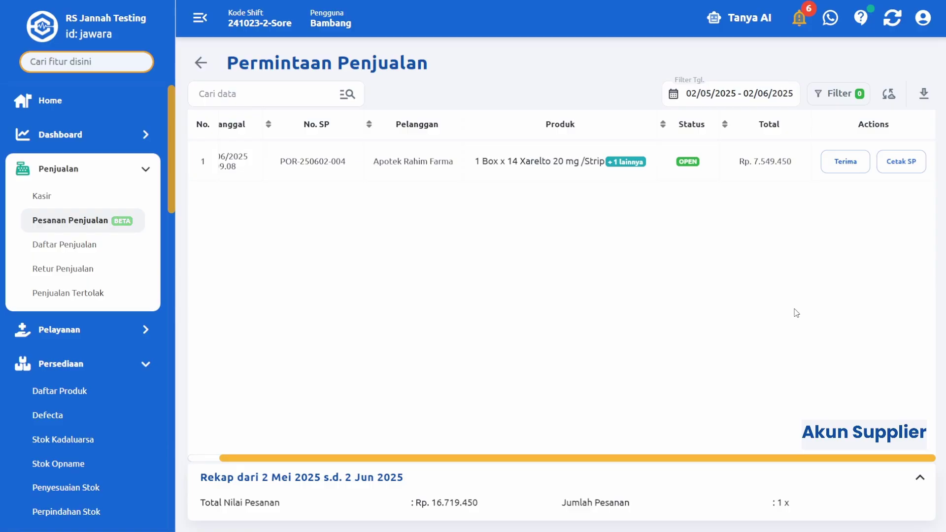
# Open the sales request from Apotek Rahim Farma, check the match details of both ordered products, and accept the order
pyautogui.click(839, 166)
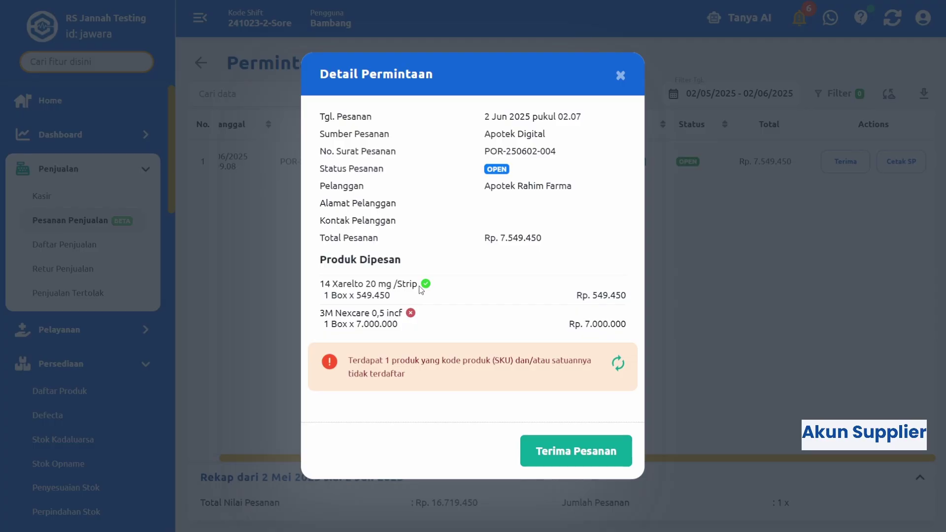
pyautogui.moveTo(426, 285)
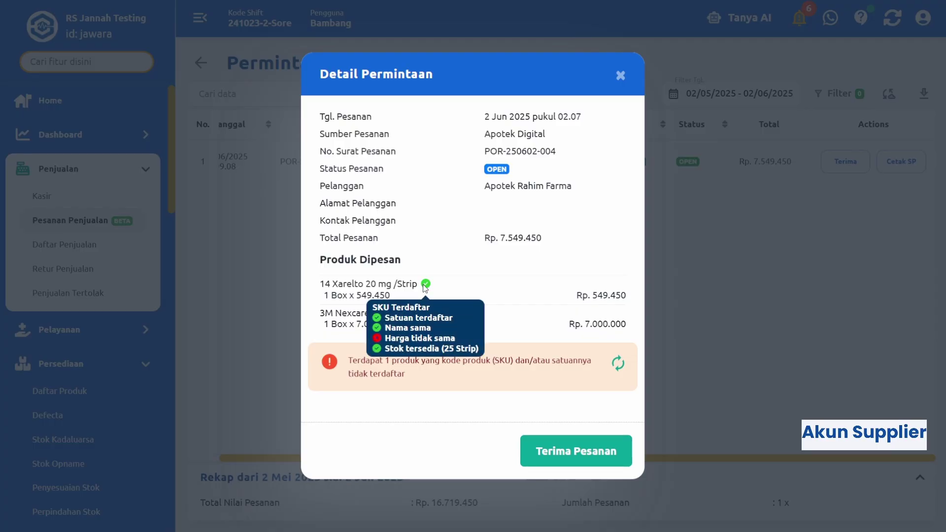
pyautogui.moveTo(416, 316)
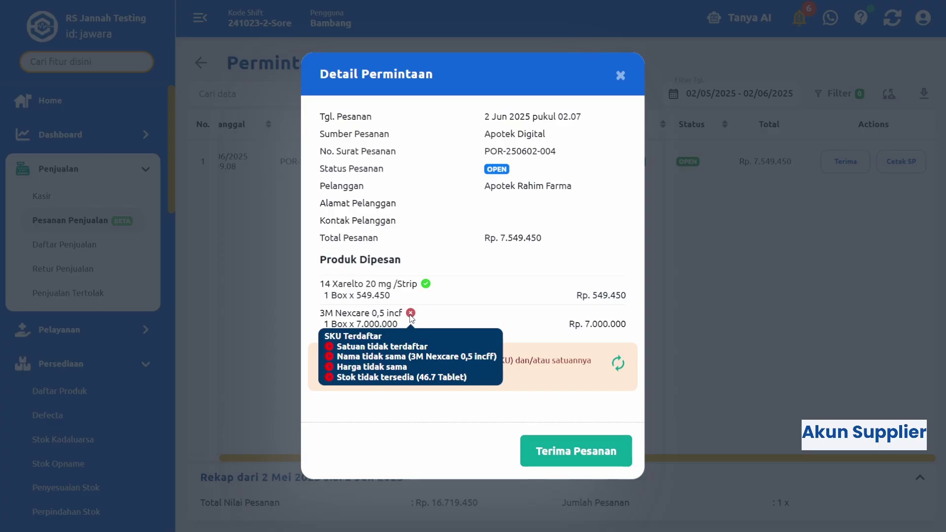
pyautogui.click(588, 464)
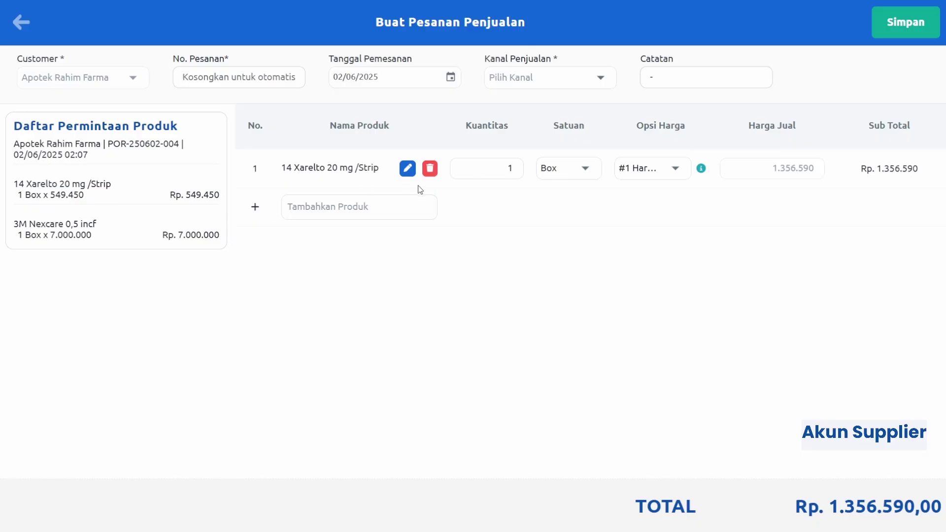
# Keep Box as the unit of 14 Xarelto 20 mg /Strip and add the product 3M Nexcare 0,5 incff to the sales order
pyautogui.click(598, 162)
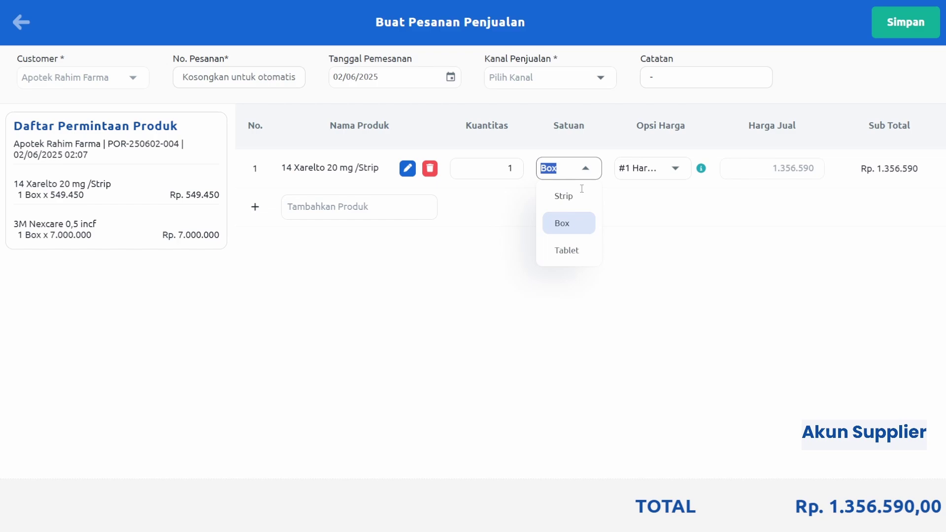
pyautogui.click(564, 223)
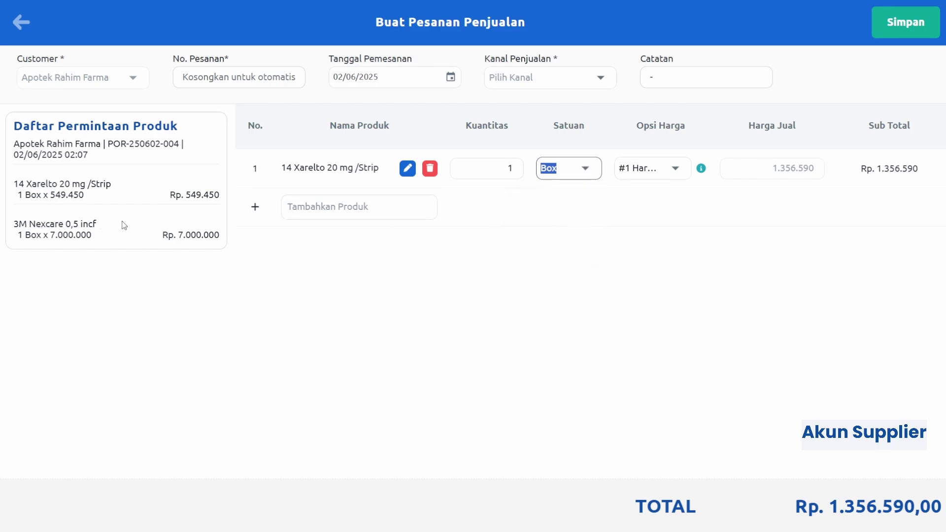
pyautogui.click(333, 211)
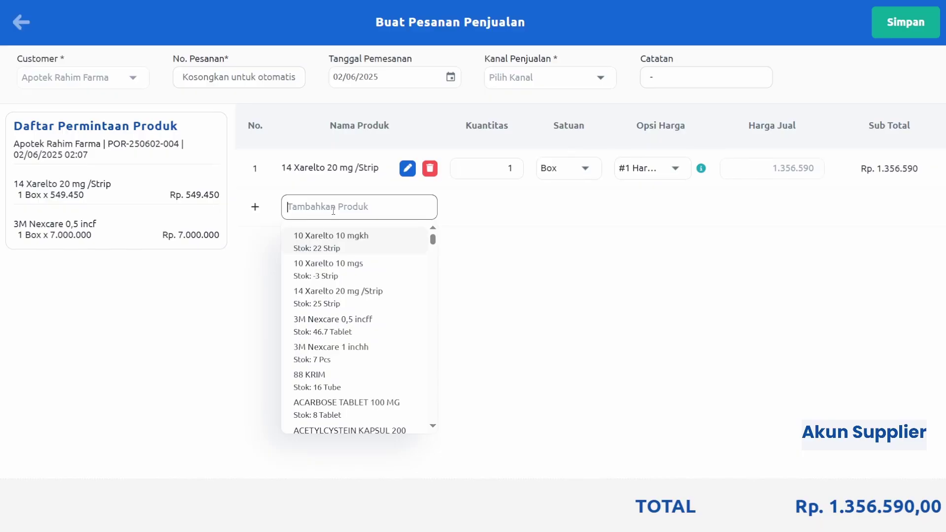
pyautogui.write('3m')
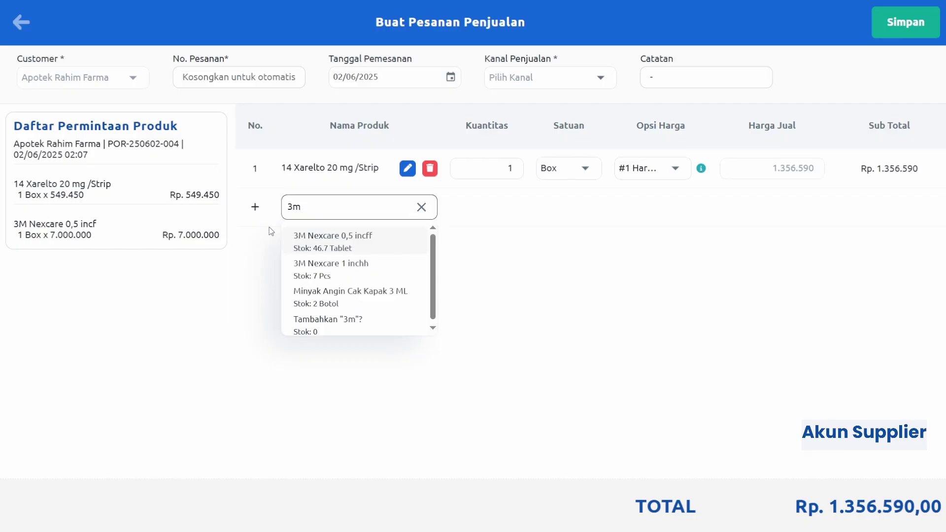
pyautogui.click(314, 238)
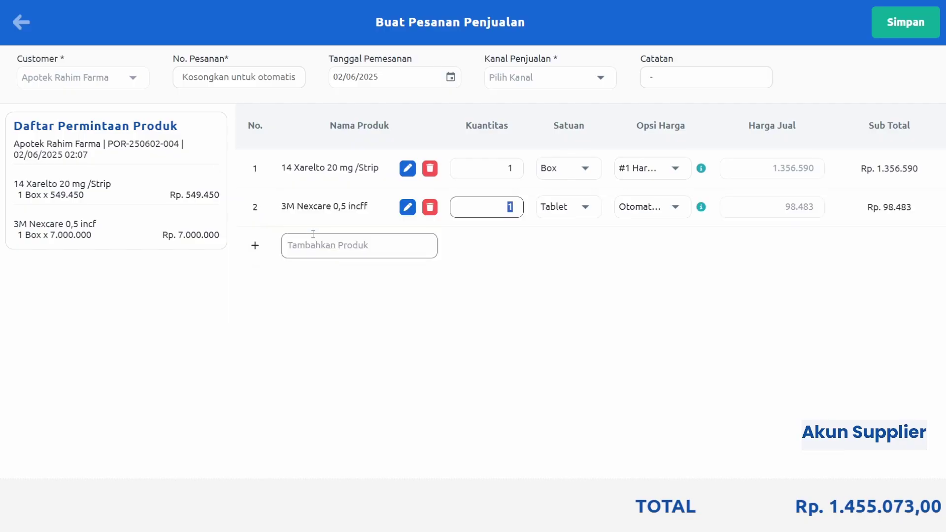
# Set the 3M Nexcare 0,5 incff line to the unit Strip with a quantity of 10
pyautogui.click(583, 205)
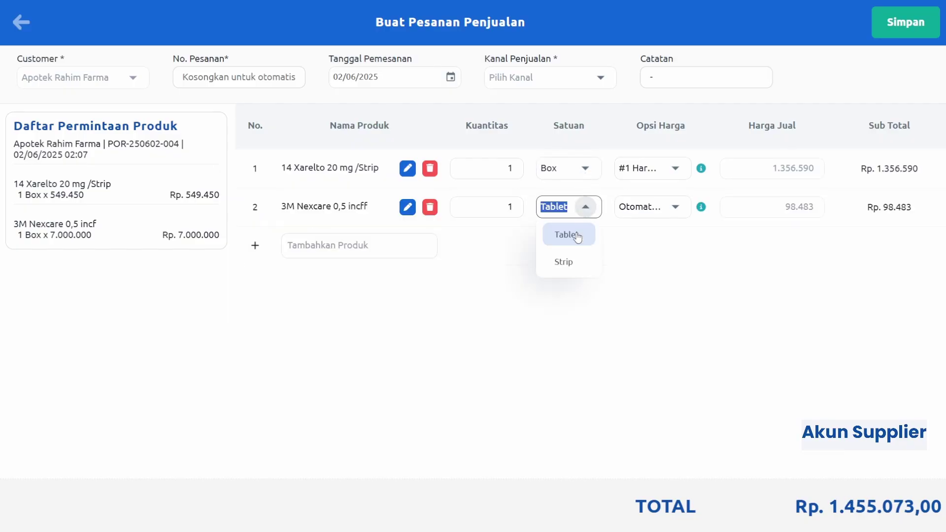
pyautogui.click(571, 271)
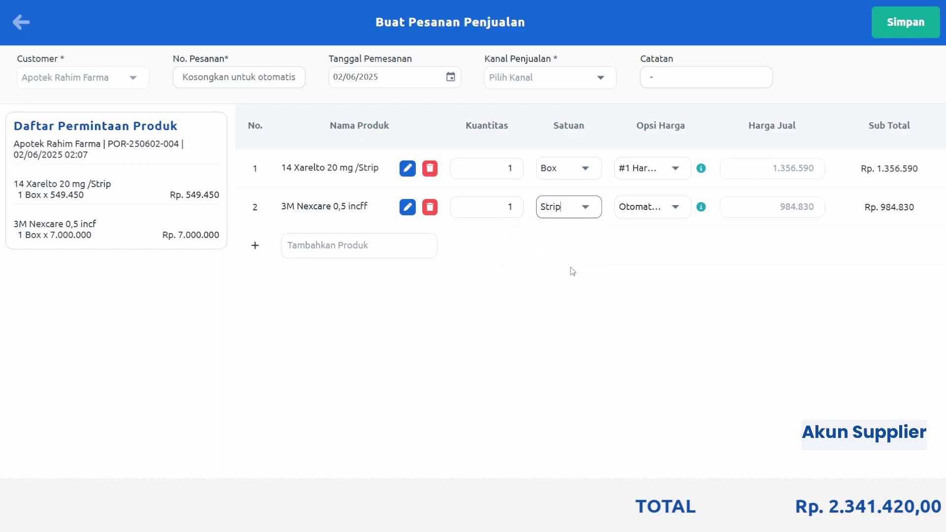
pyautogui.click(493, 201)
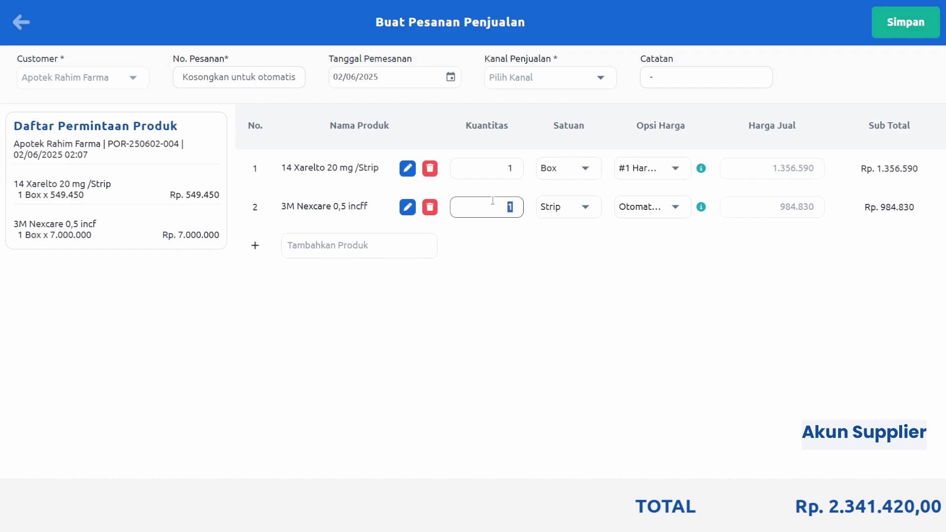
pyautogui.write('10')
pyautogui.click(573, 263)
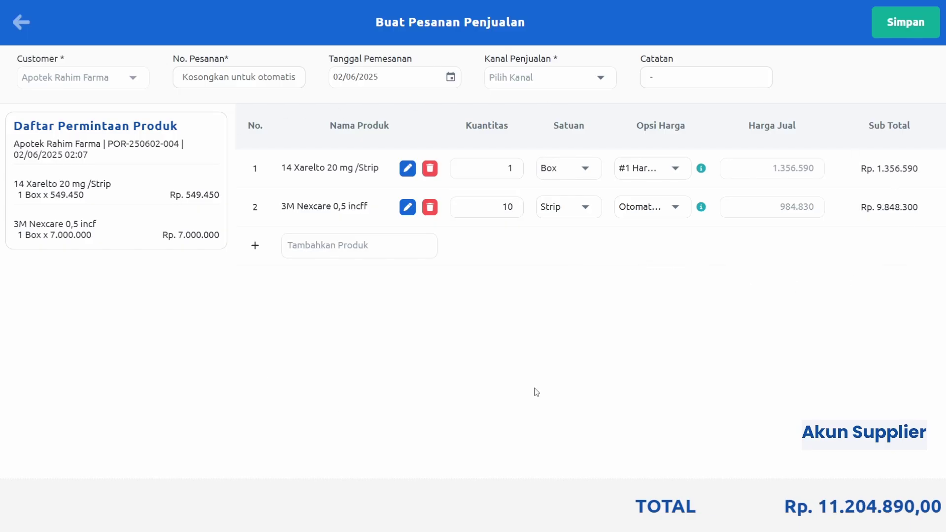
# Set the sales channel to Offline and save the sales order
pyautogui.click(520, 79)
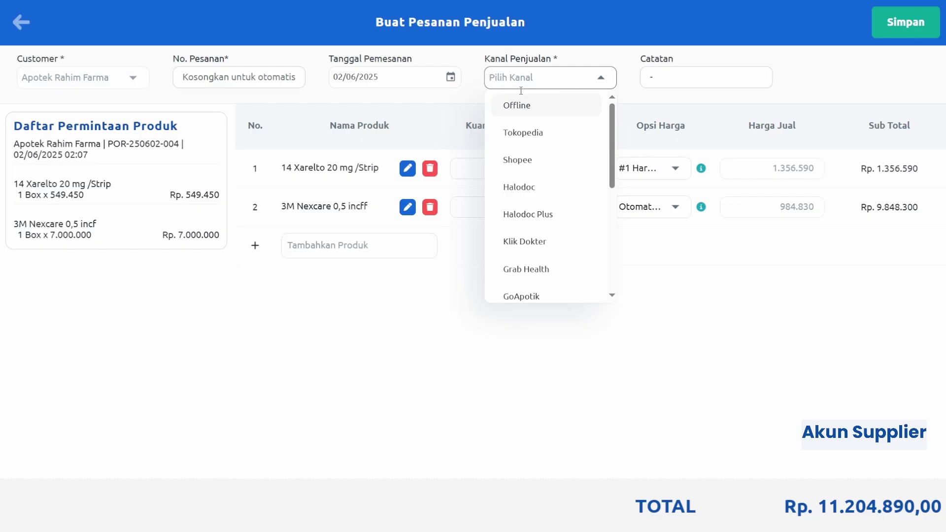
pyautogui.click(522, 106)
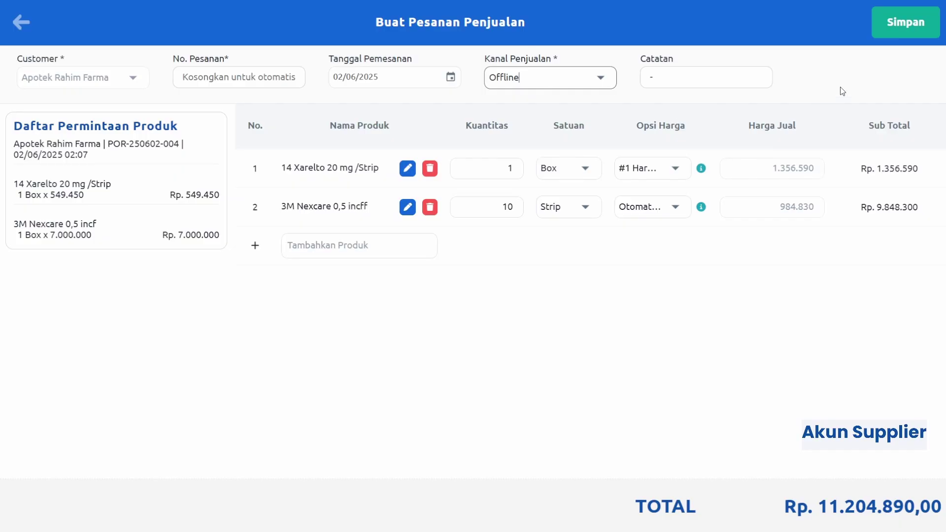
pyautogui.click(913, 31)
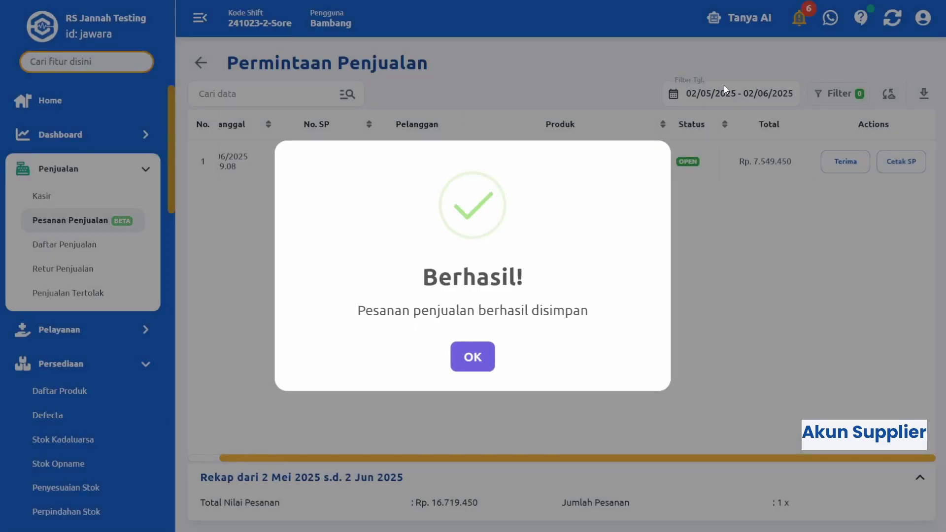
pyautogui.click(473, 357)
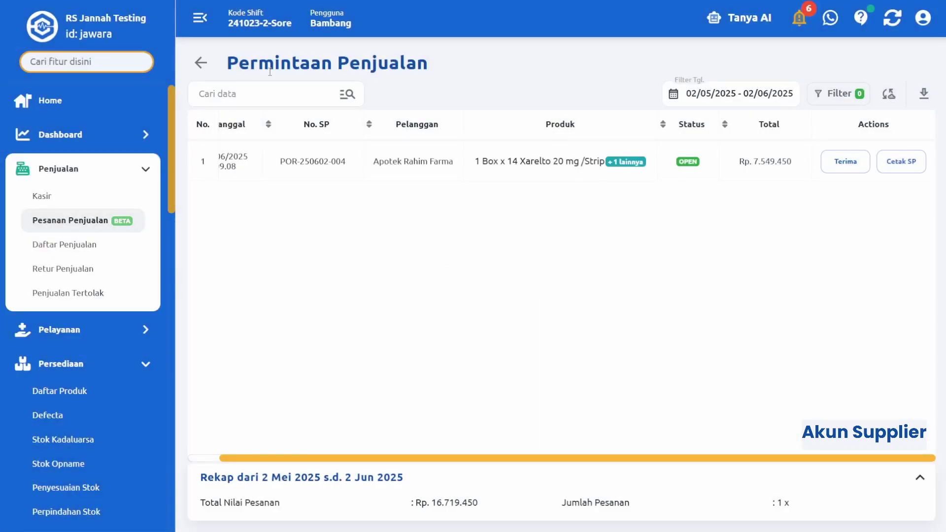
# Return to the supplier's sales order list and examine the new Apotek Rahim Farma order's status, totals and available actions
pyautogui.click(201, 61)
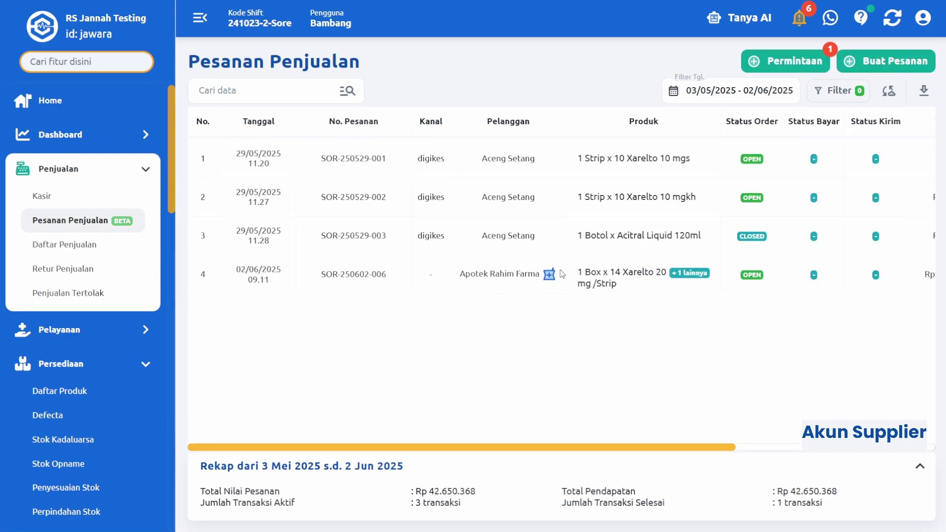
pyautogui.moveTo(541, 279)
pyautogui.hscroll(5, 715, 323)
pyautogui.hscroll(3, 716, 316)
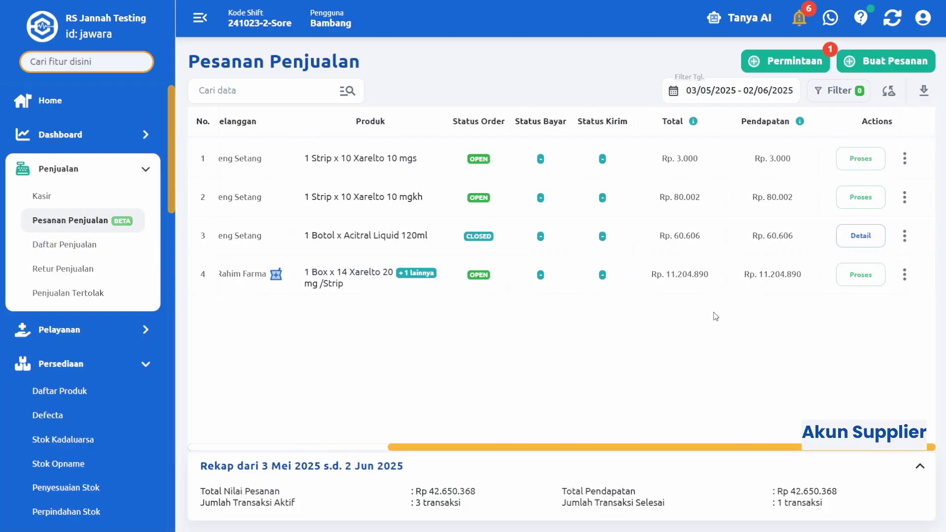
pyautogui.hscroll(-5, 716, 316)
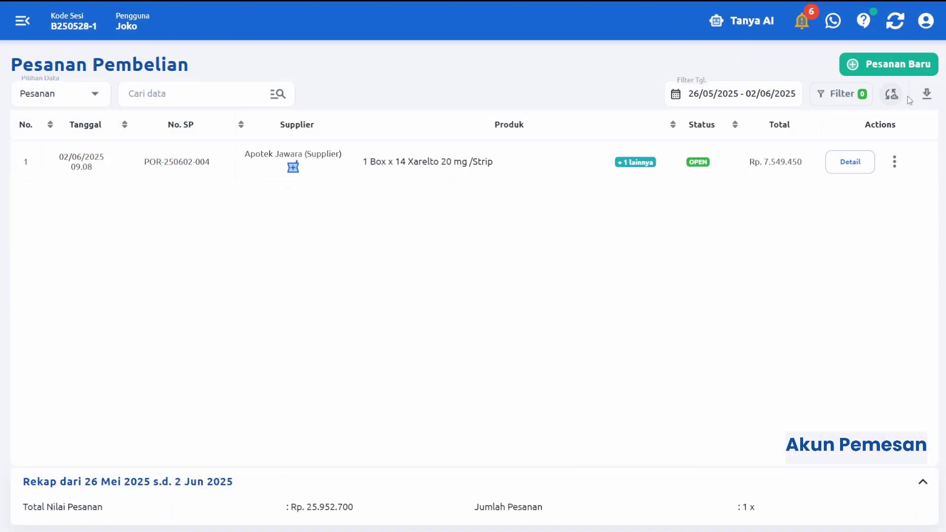
# In the ordering account, refresh the purchase orders and examine the processed-order details for the Apotek Jawara (Supplier) order
pyautogui.click(888, 100)
pyautogui.click(894, 161)
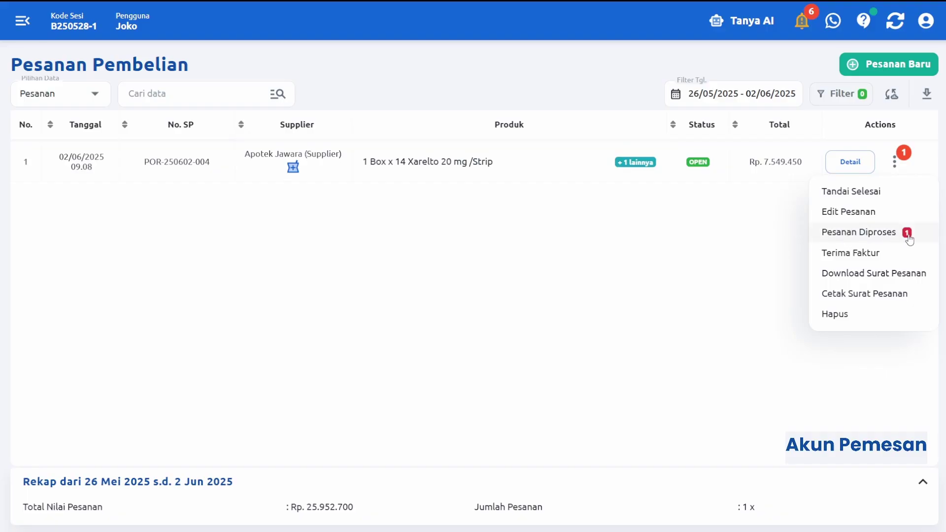
pyautogui.click(878, 234)
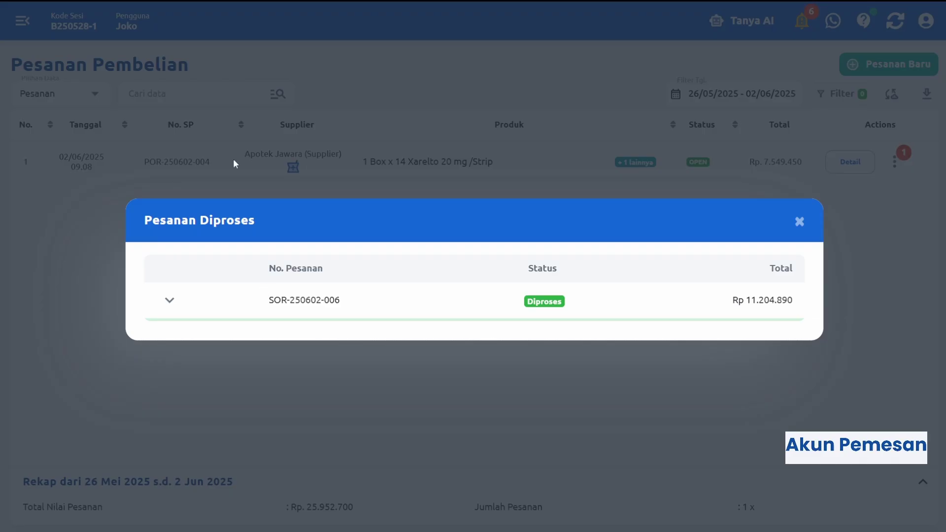
pyautogui.click(167, 299)
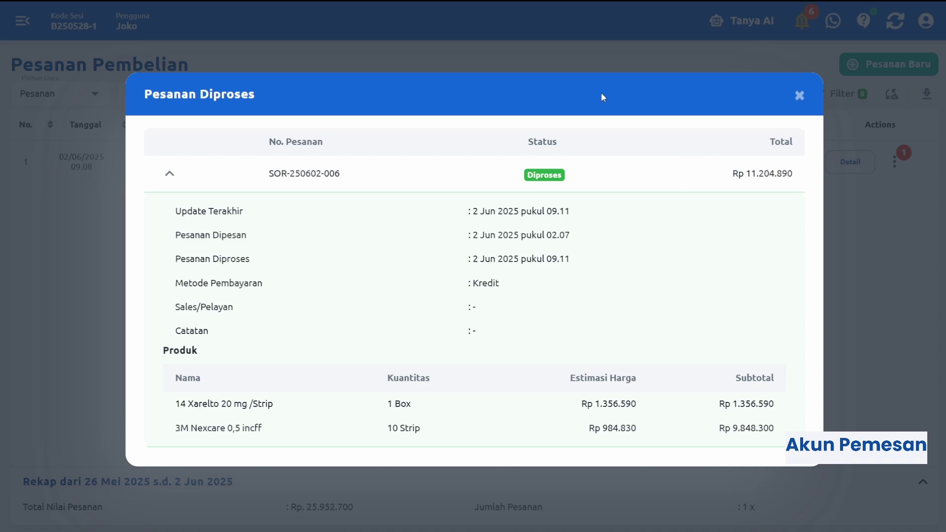
pyautogui.click(800, 96)
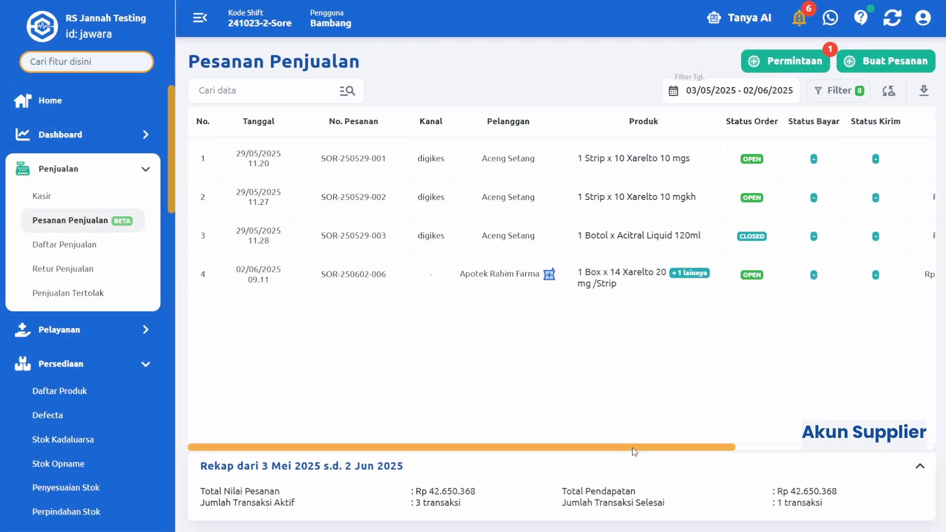
# In the supplier account, process the Apotek Rahim Farma order into a sales invoice with a payment term of 30 days
pyautogui.moveTo(635, 448); pyautogui.dragTo(835, 447)
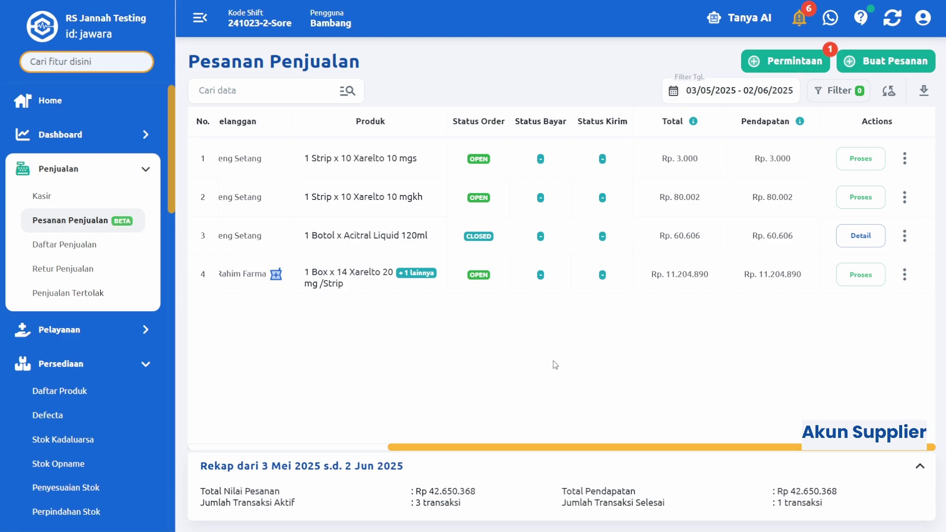
pyautogui.click(858, 274)
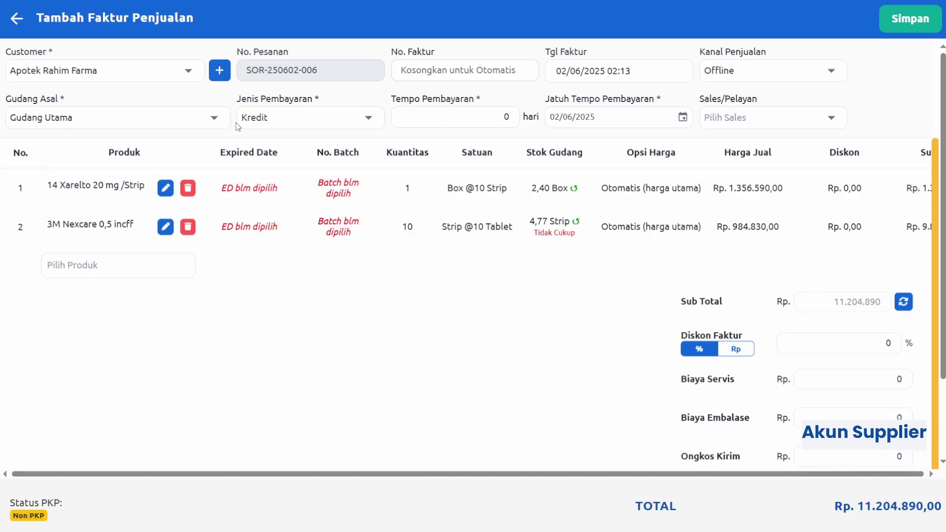
pyautogui.click(461, 118)
pyautogui.write('30')
pyautogui.click(345, 317)
# Set the 14 Xarelto 20 mg /Strip invoice line to expiry date 01/03/2024 and batch "-"
pyautogui.click(267, 192)
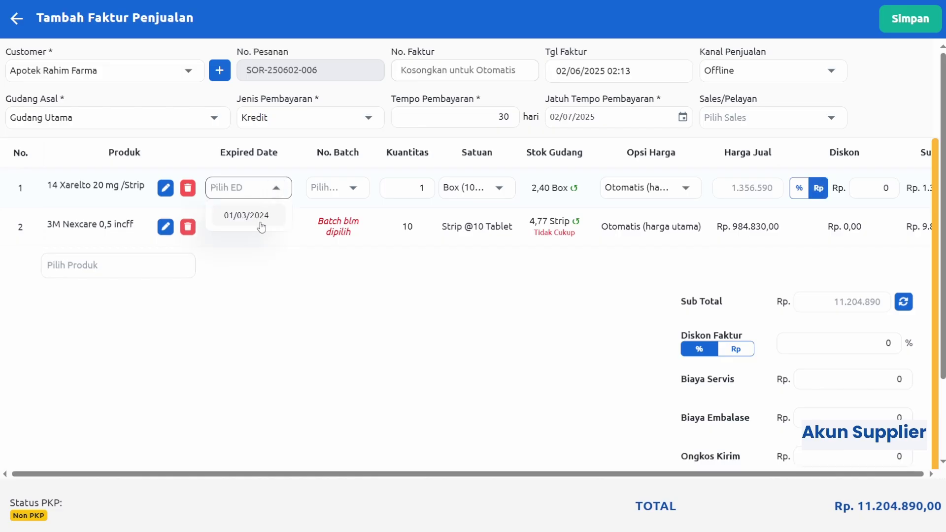
pyautogui.click(260, 220)
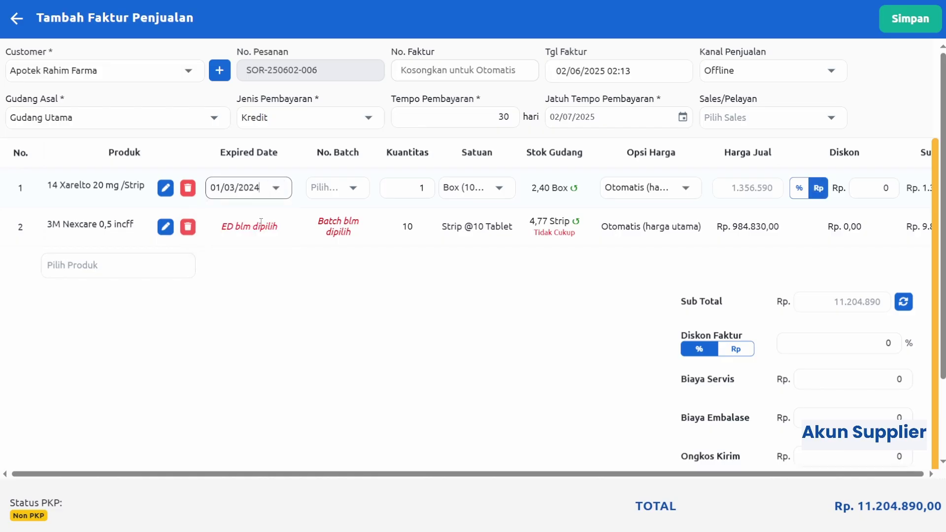
pyautogui.click(348, 187)
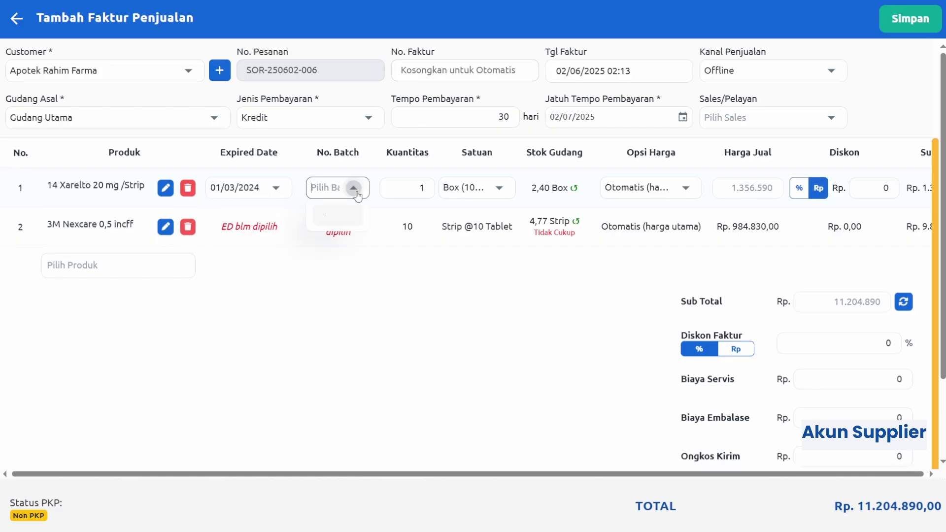
pyautogui.click(338, 222)
# Set the 3M Nexcare 0,5 incff invoice line to expiry date 30/11/2027 and batch VB24K07
pyautogui.click(338, 230)
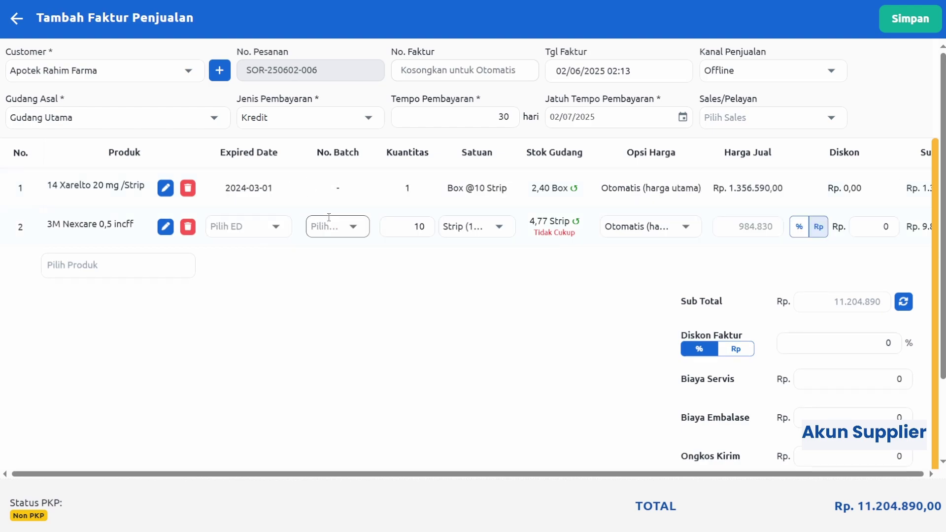
pyautogui.click(244, 226)
pyautogui.click(255, 279)
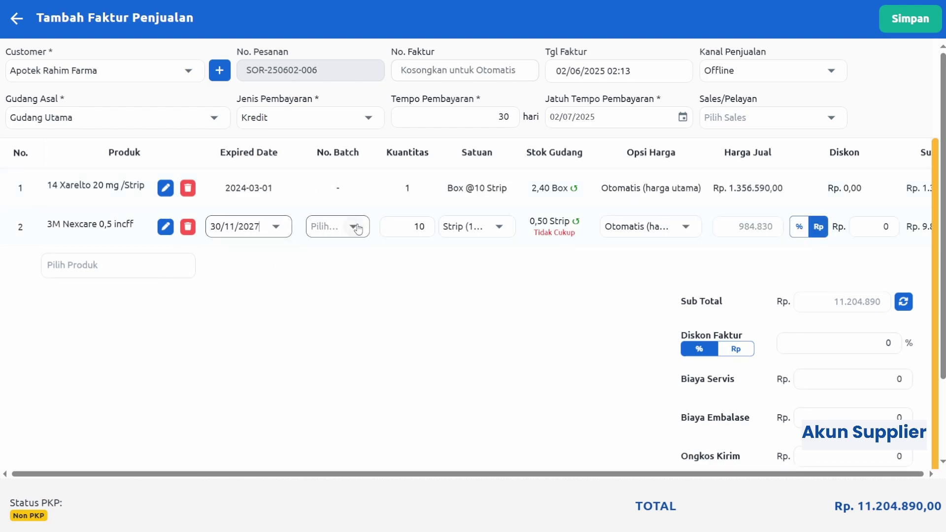
pyautogui.click(354, 227)
pyautogui.click(340, 254)
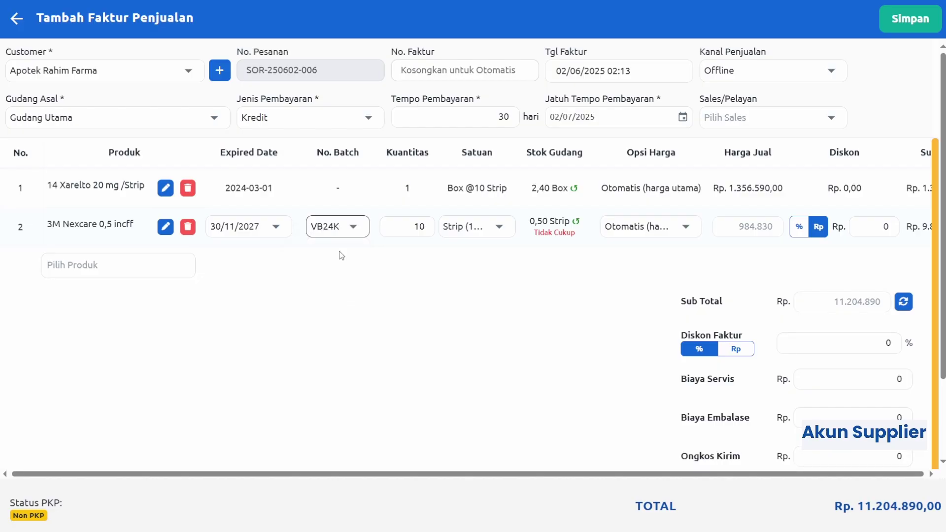
pyautogui.hscroll(2, 494, 271)
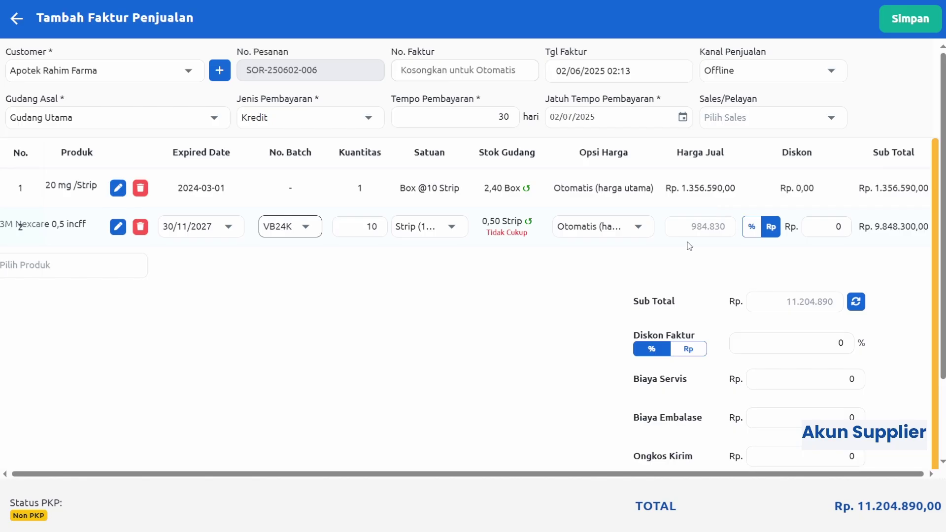
pyautogui.click(419, 228)
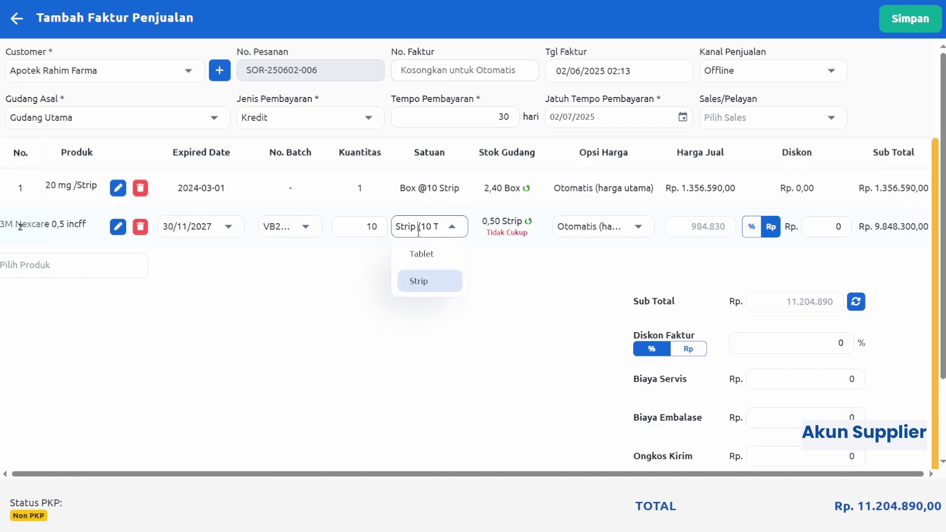
pyautogui.tripleClick(419, 227)
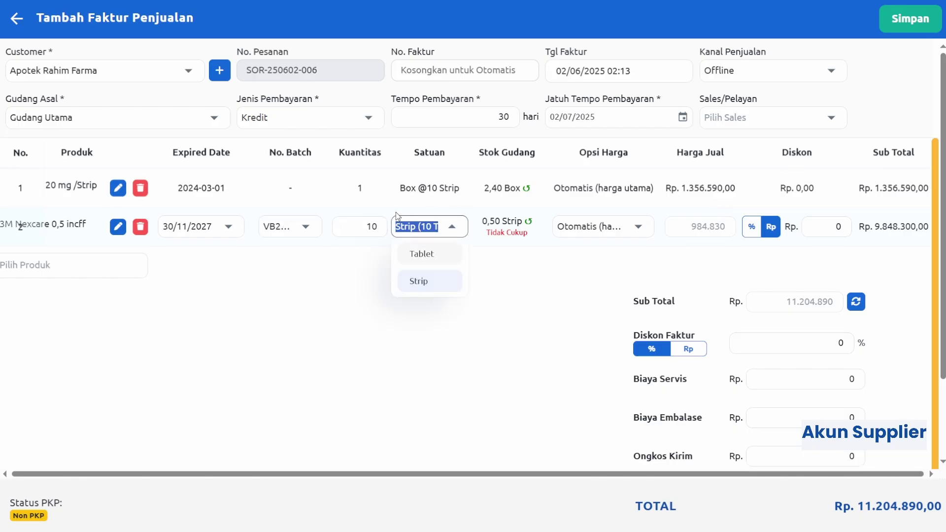
pyautogui.doubleClick(582, 344)
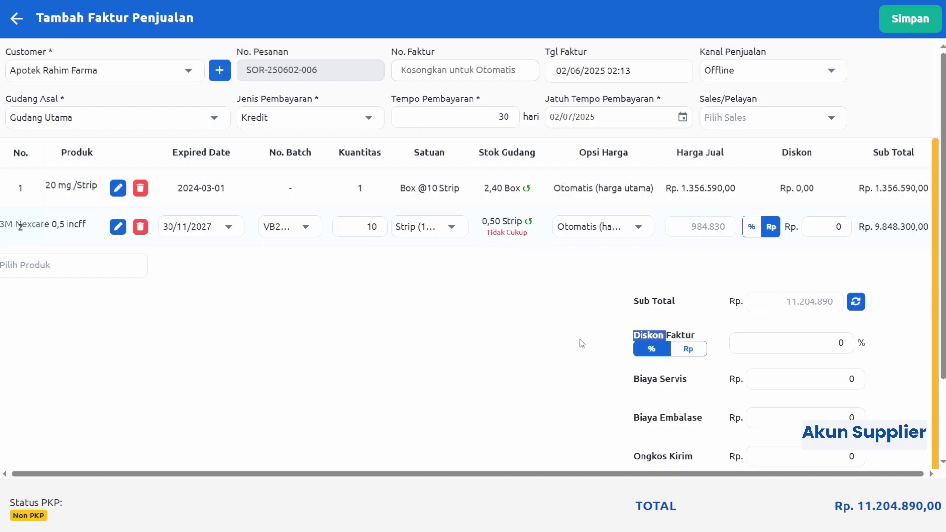
pyautogui.scroll(-1, 907, 308)
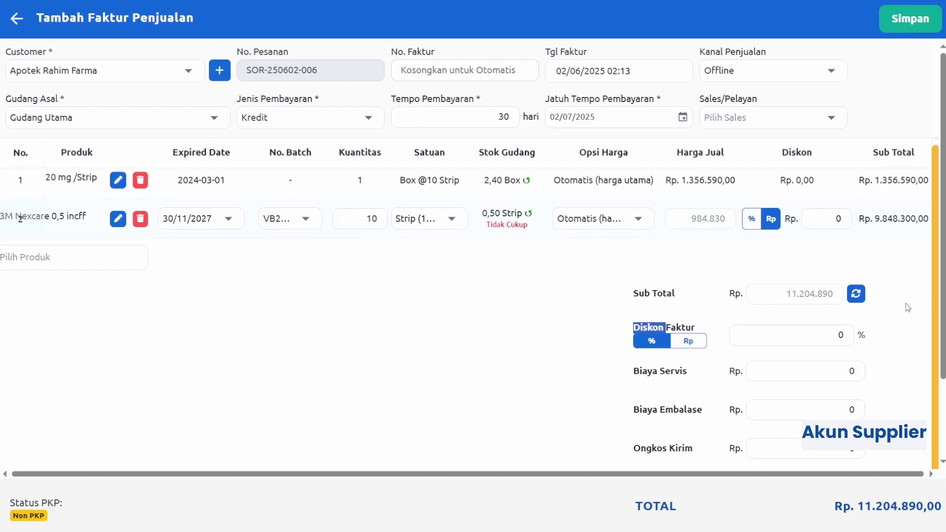
pyautogui.scroll(-1, 907, 307)
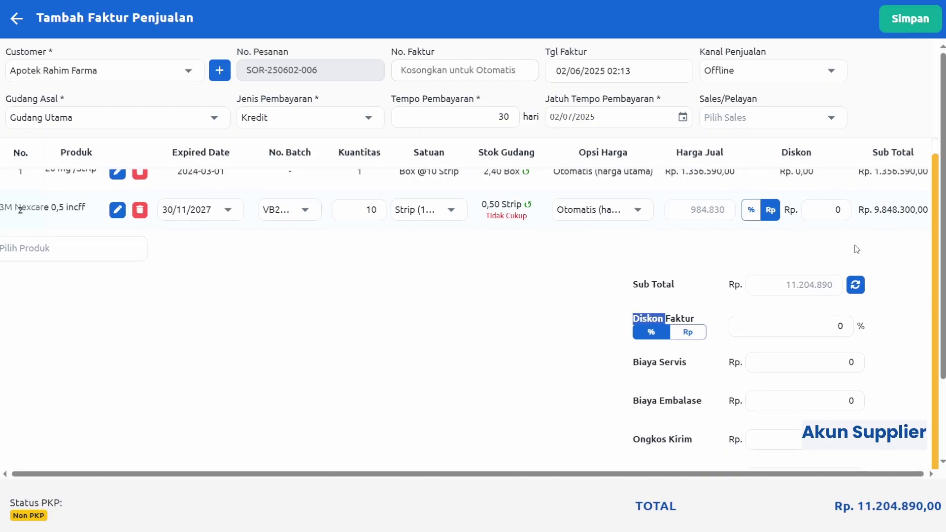
# Switch the 14 Xarelto 20 mg /Strip line's discount to a percentage and set it to 2%
pyautogui.scroll(2, 857, 249)
pyautogui.click(843, 226)
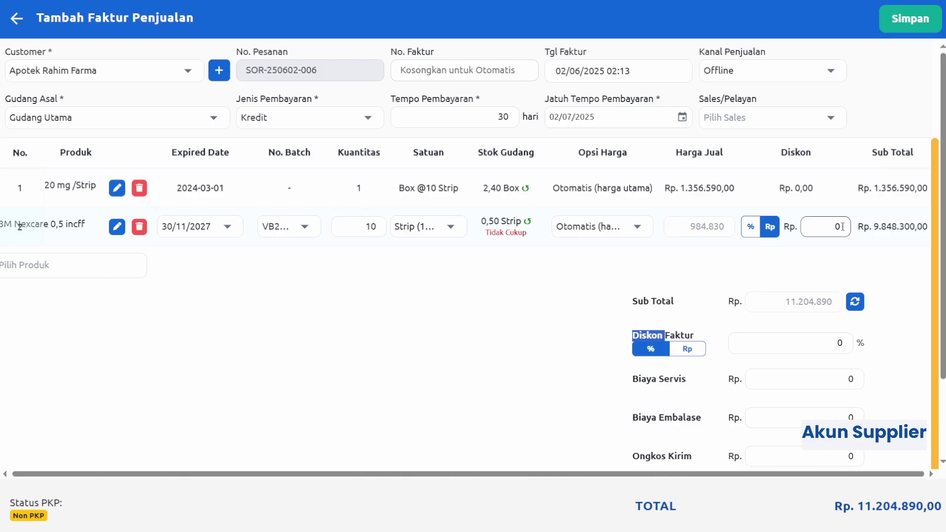
pyautogui.click(814, 187)
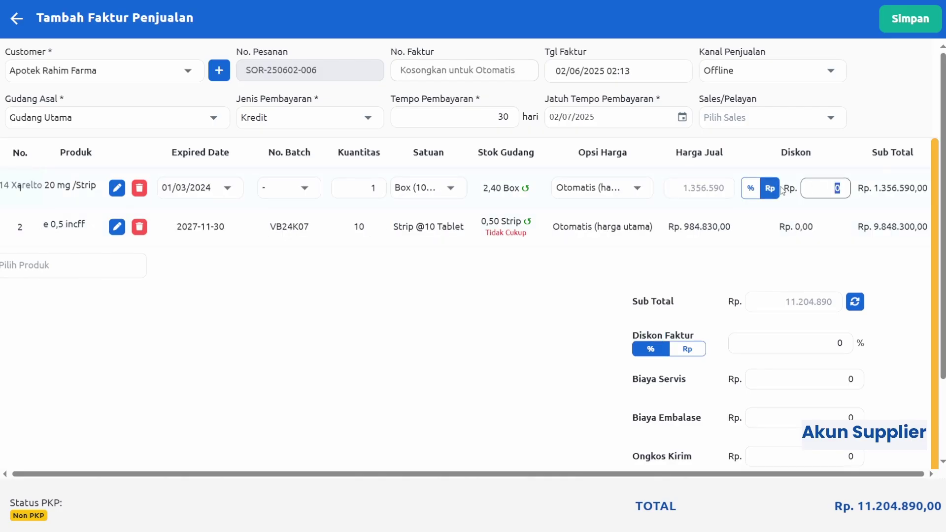
pyautogui.click(751, 188)
pyautogui.click(827, 193)
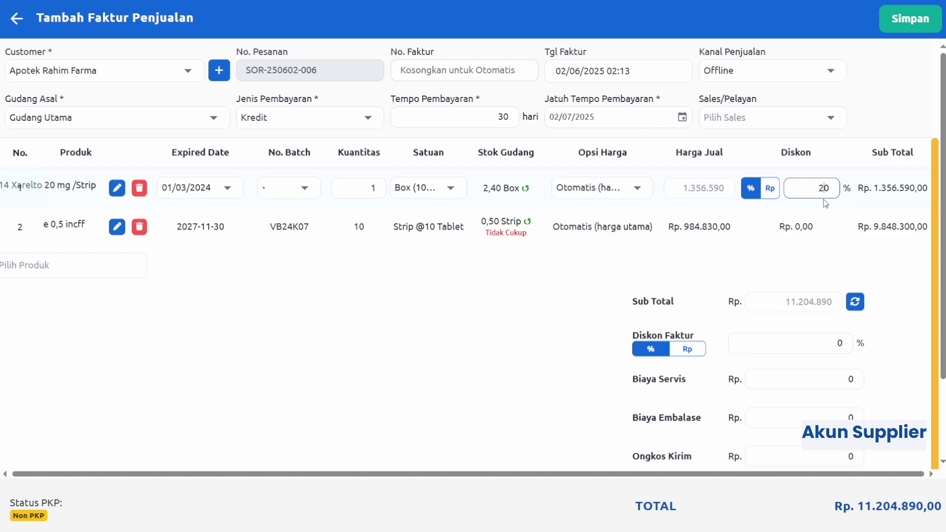
pyautogui.press('Delete')
# Switch the 3M Nexcare 0,5 incff line's discount to a percentage and set it to 3%
pyautogui.click(803, 226)
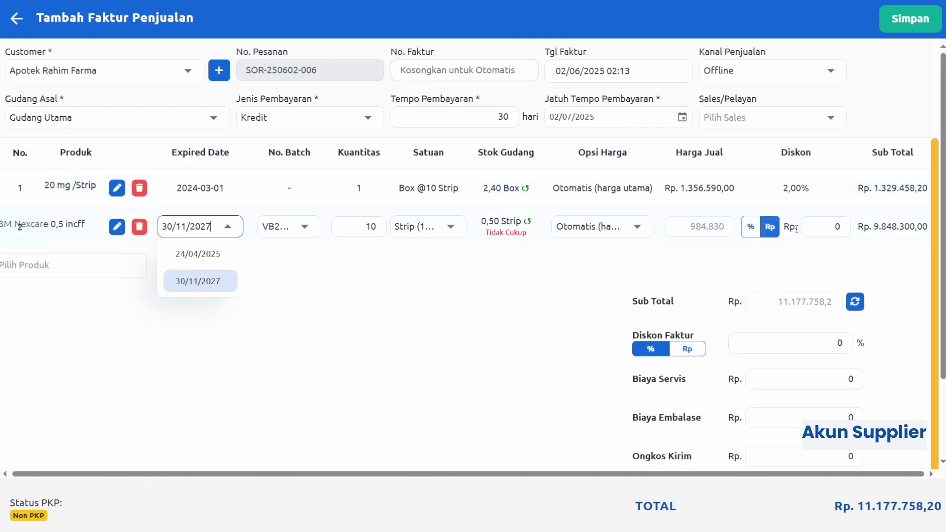
pyautogui.click(751, 227)
pyautogui.click(808, 228)
pyautogui.write('3')
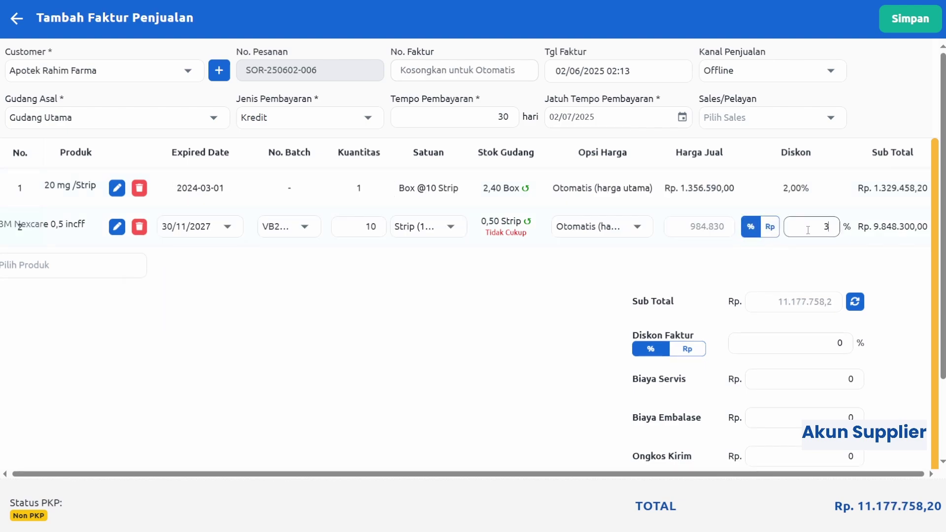
pyautogui.click(871, 280)
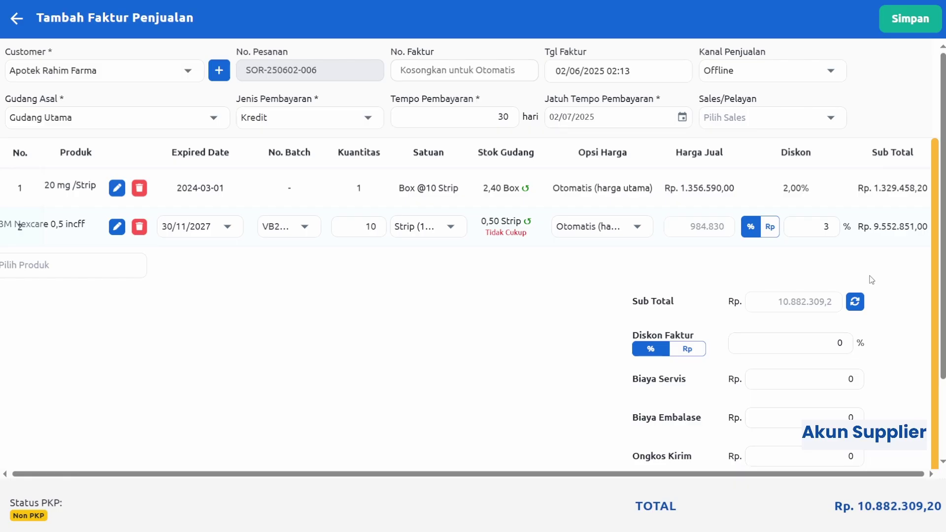
# Set the invoice discount (Diskon Faktur) to 10% and the service fee (Biaya Servis) to Rp. 1.000
pyautogui.click(786, 369)
pyautogui.scroll(-1, 787, 368)
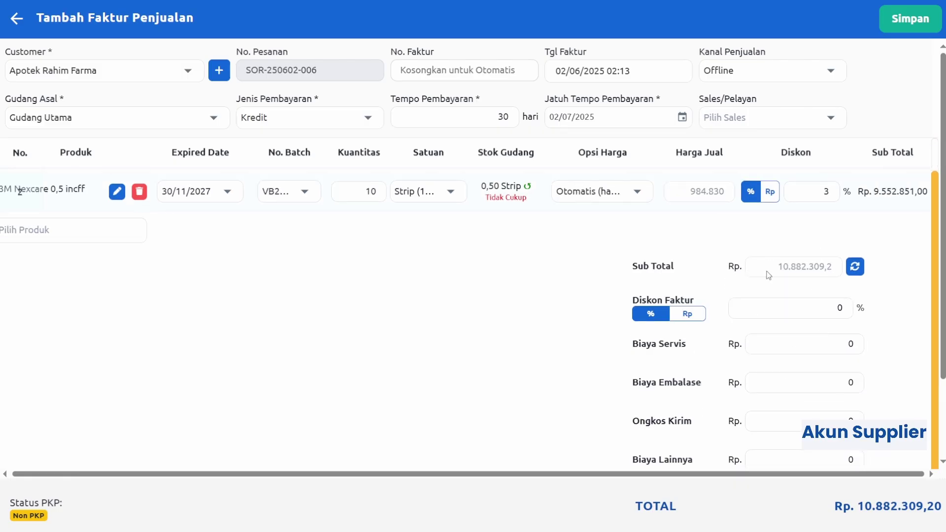
pyautogui.click(813, 305)
pyautogui.write('10')
pyautogui.click(818, 344)
pyautogui.write('1000')
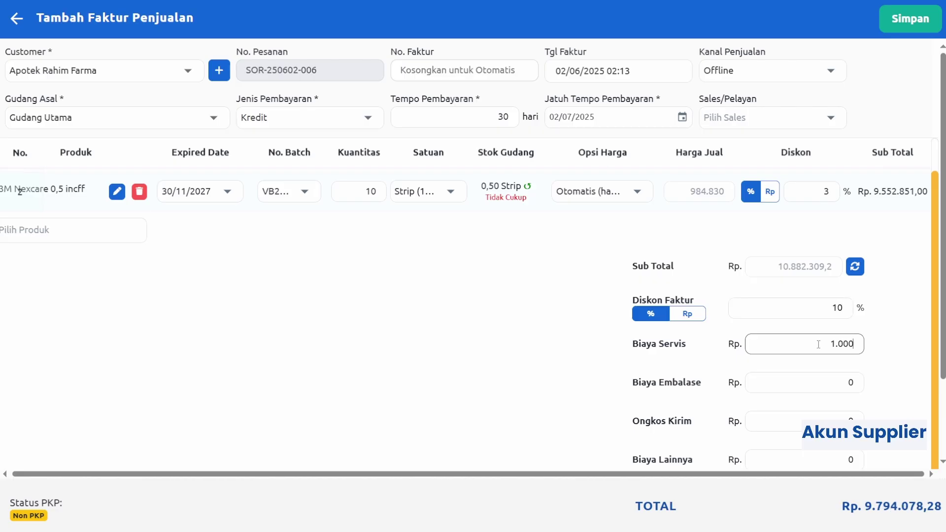
# Set the shipping cost (Ongkos Kirim) and the other costs (Biaya Lainnya) to Rp. 1.000 each
pyautogui.click(838, 419)
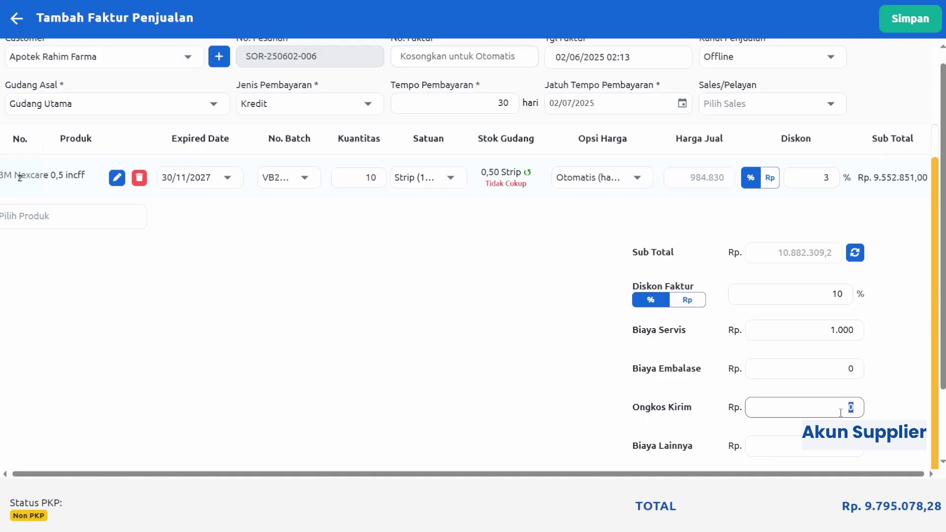
pyautogui.write('1000')
pyautogui.scroll(-2, 836, 351)
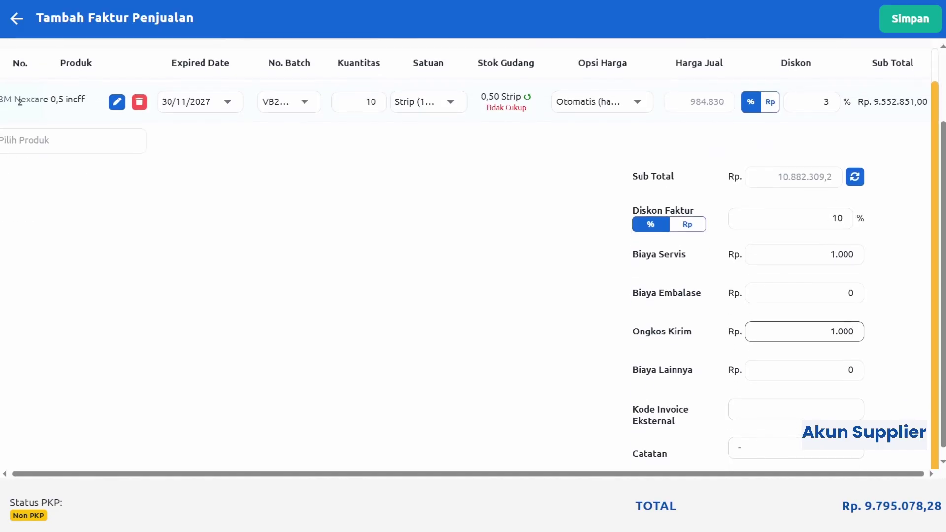
pyautogui.click(833, 377)
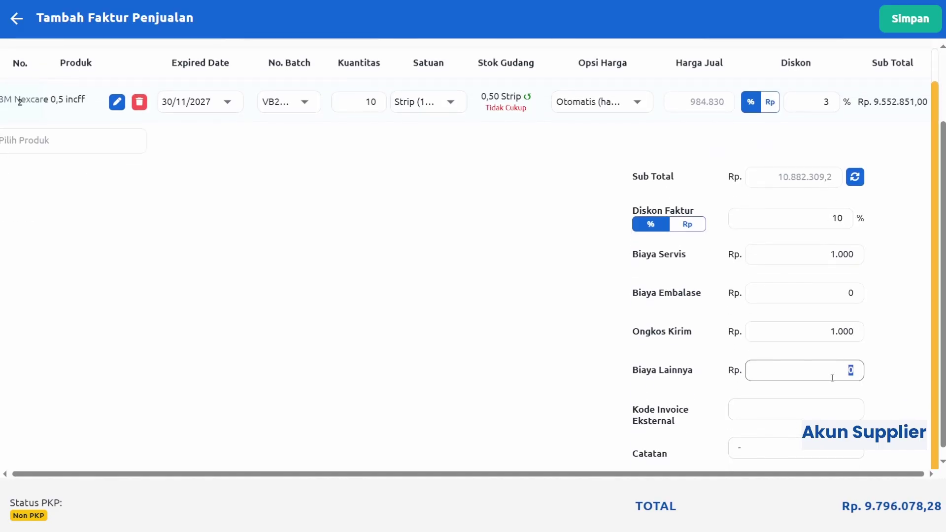
pyautogui.write('1000')
# Review the completed sales invoice for Apotek Rahim Farma and save it
pyautogui.scroll(1, 473, 257)
pyautogui.scroll(2, 473, 256)
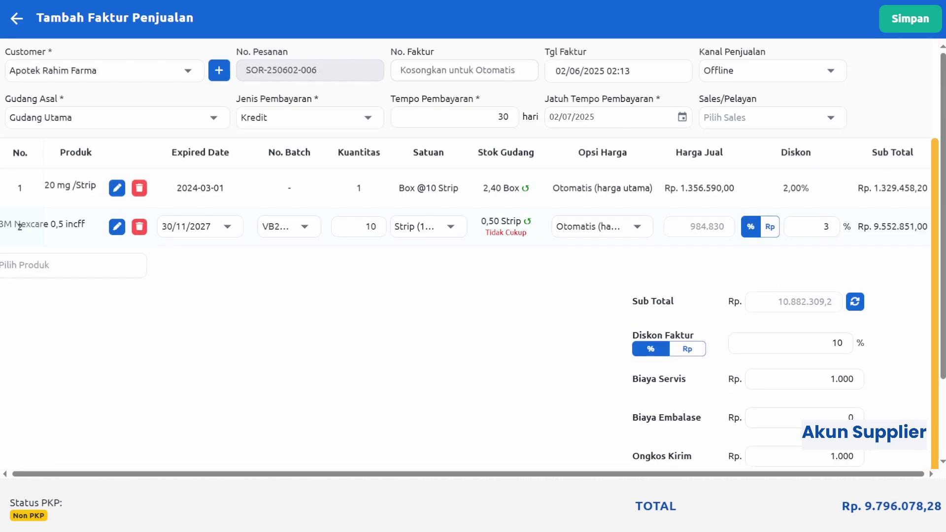
pyautogui.scroll(-1, 857, 401)
pyautogui.scroll(1, 856, 401)
pyautogui.click(909, 24)
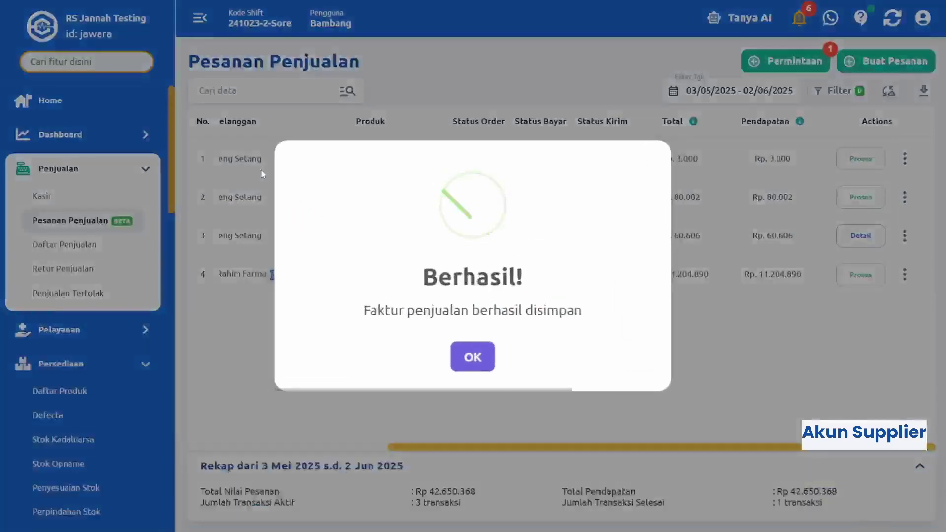
pyautogui.click(463, 348)
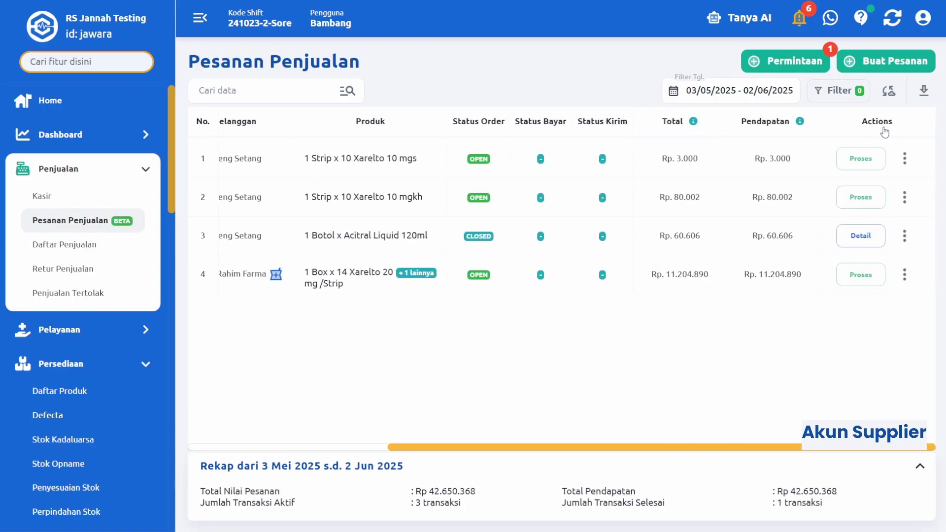
# Refresh the sales orders to check the Apotek Rahim Farma order, and examine the details of its new sale in the sales list
pyautogui.click(888, 91)
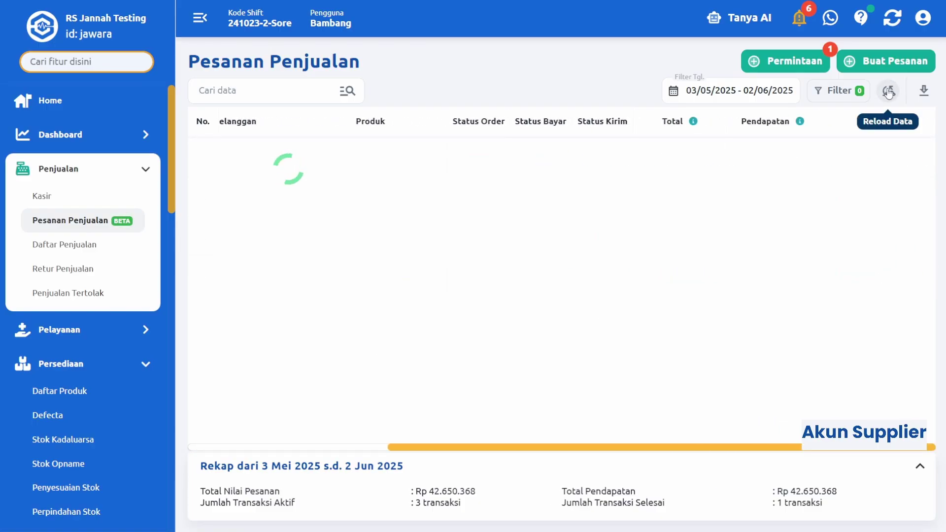
pyautogui.moveTo(443, 277)
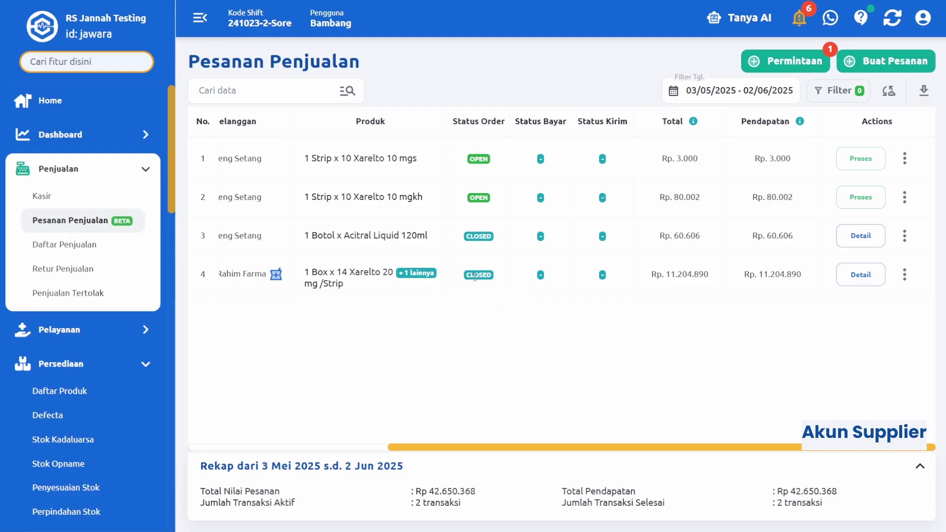
pyautogui.click(87, 249)
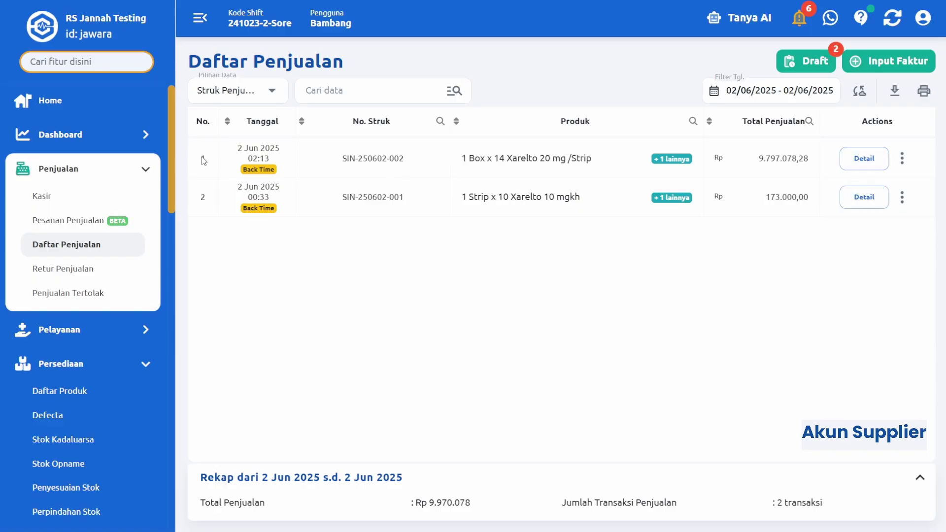
pyautogui.moveTo(240, 174)
pyautogui.click(875, 161)
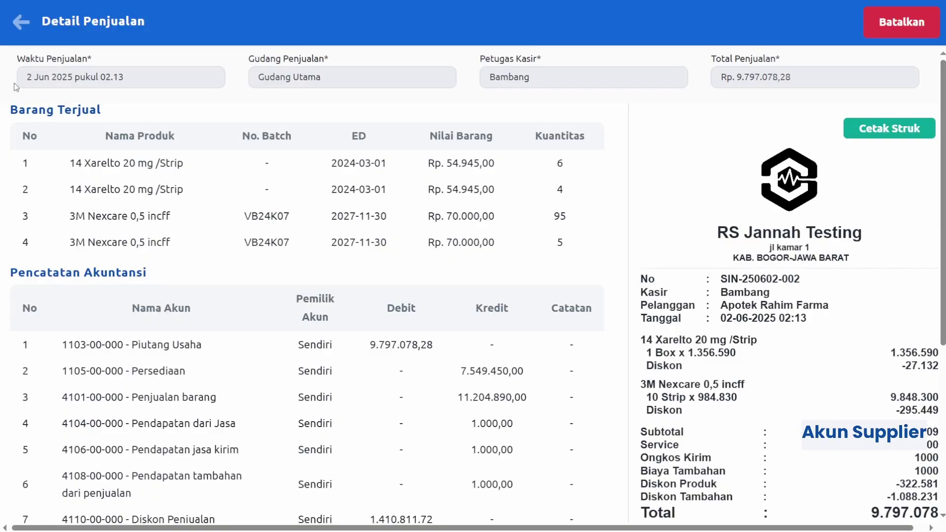
pyautogui.click(10, 39)
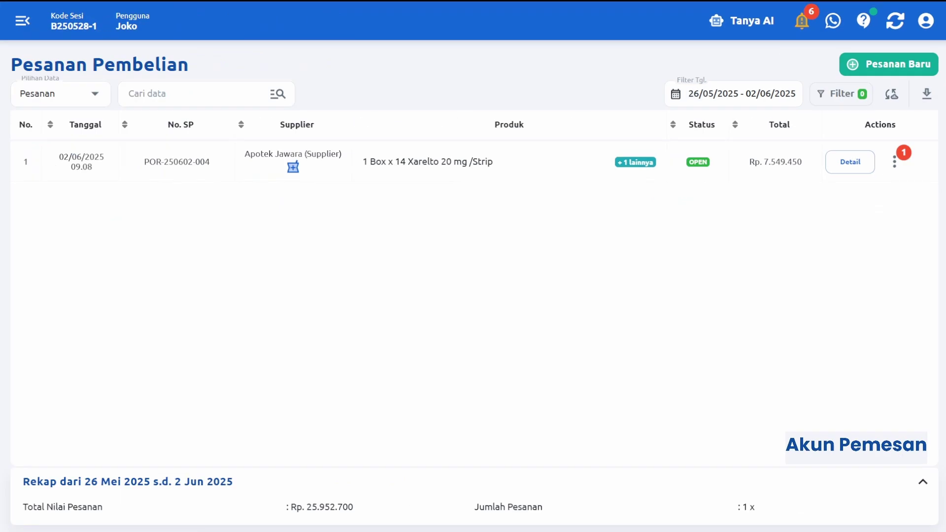
# In the ordering account, refresh the purchase orders and examine the processed order's invoice data, product discounts and cost breakdown
pyautogui.click(891, 94)
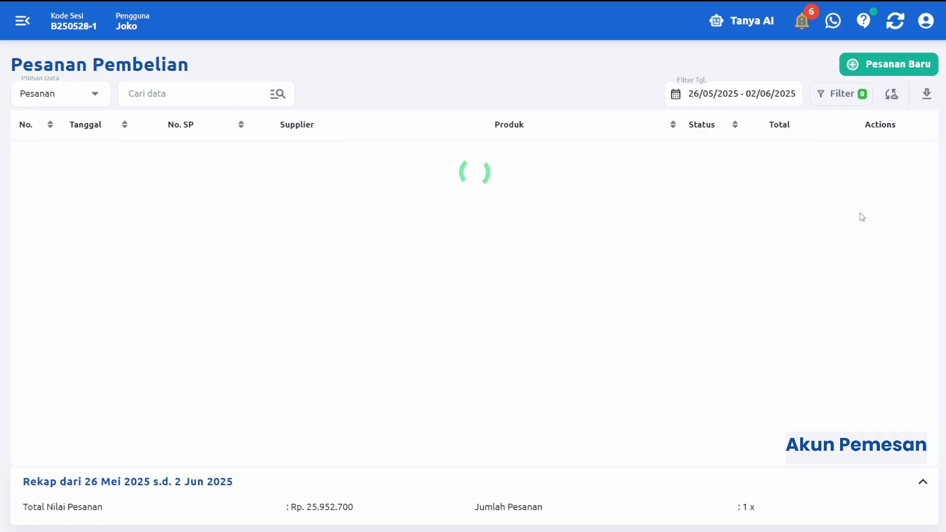
pyautogui.click(894, 161)
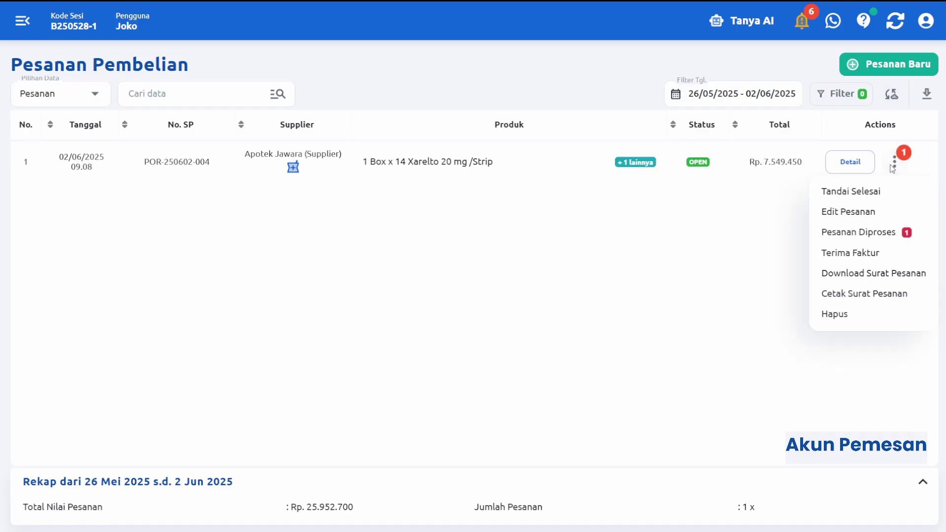
pyautogui.click(875, 232)
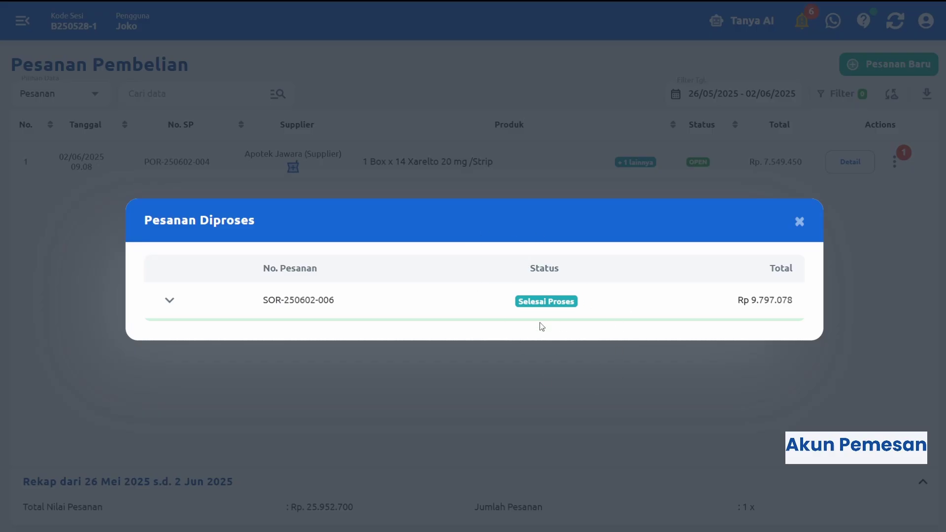
pyautogui.click(169, 300)
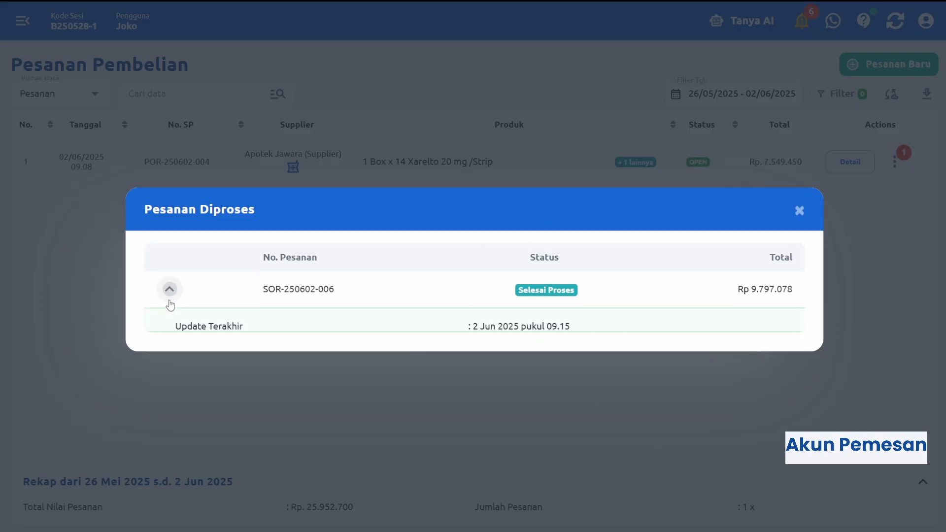
pyautogui.scroll(-2, 614, 249)
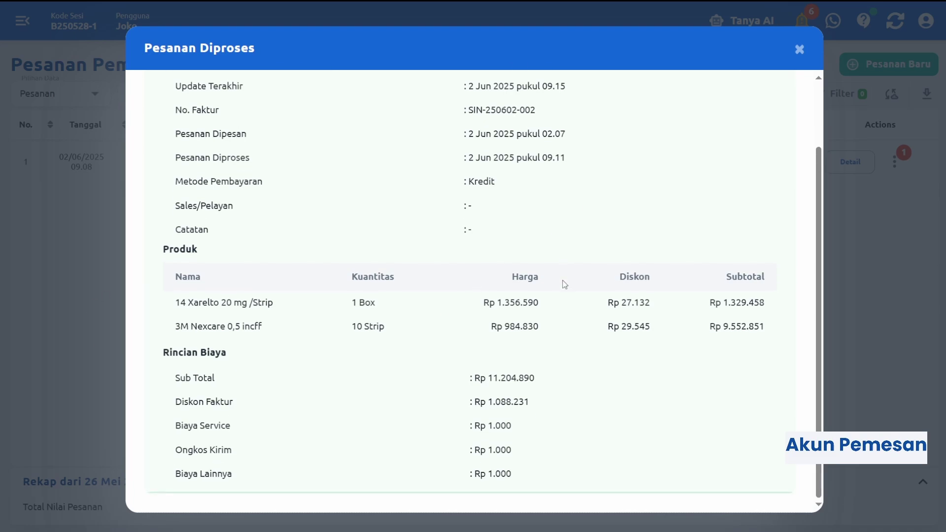
pyautogui.scroll(2, 564, 285)
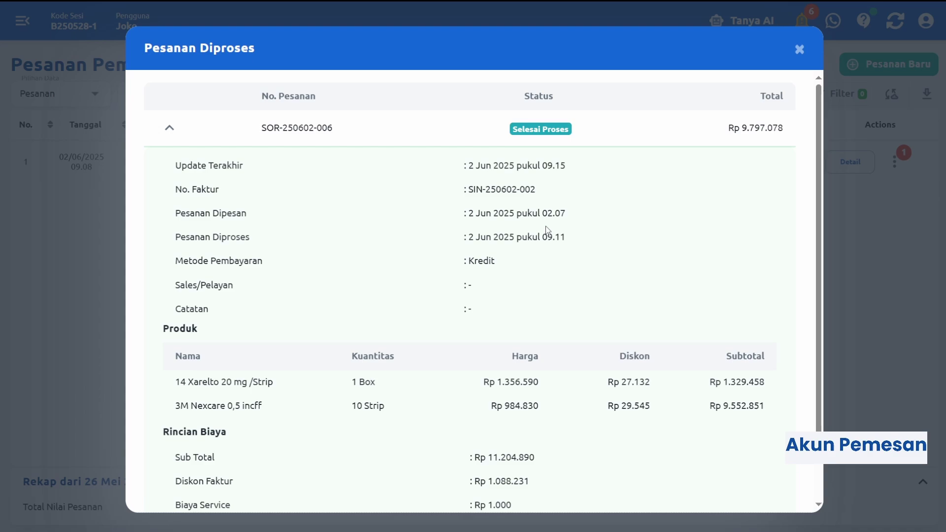
pyautogui.click(800, 49)
# Go to the ordering account's sales list and open a blank sales invoice
pyautogui.click(22, 21)
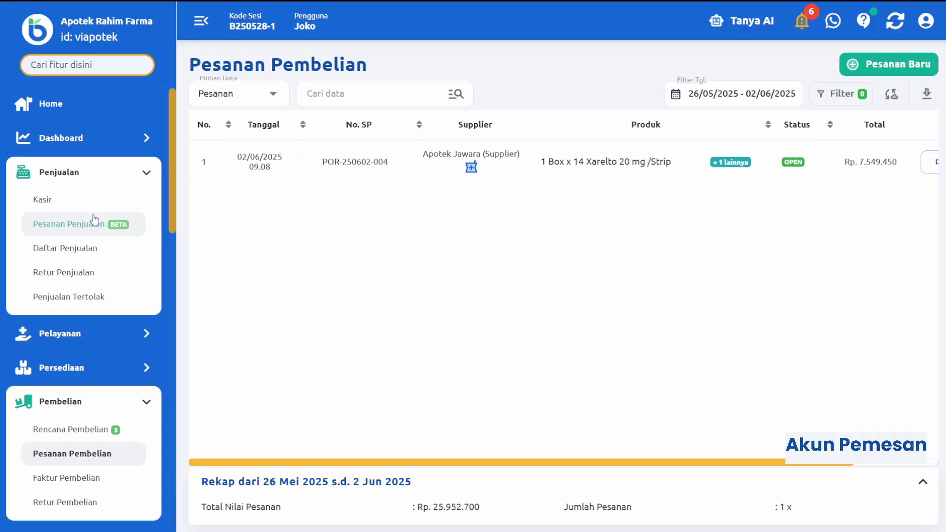
pyautogui.click(114, 246)
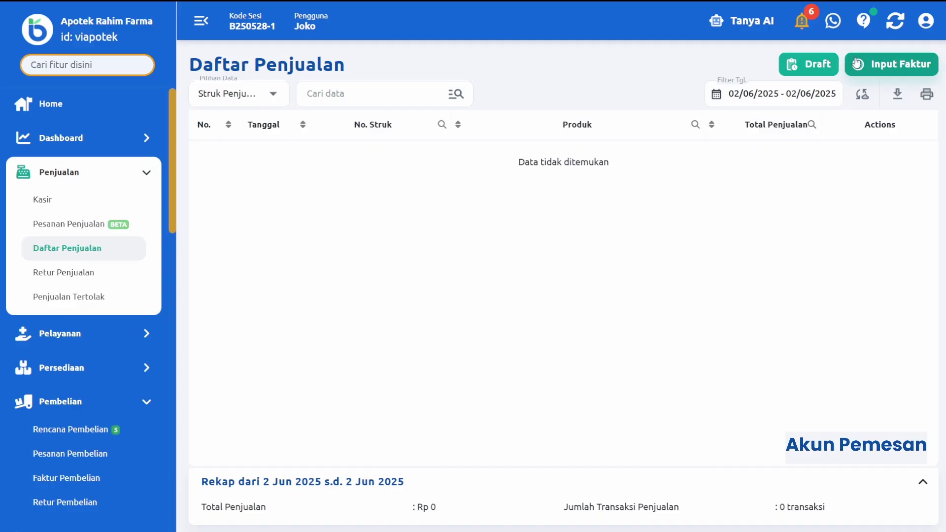
pyautogui.click(900, 71)
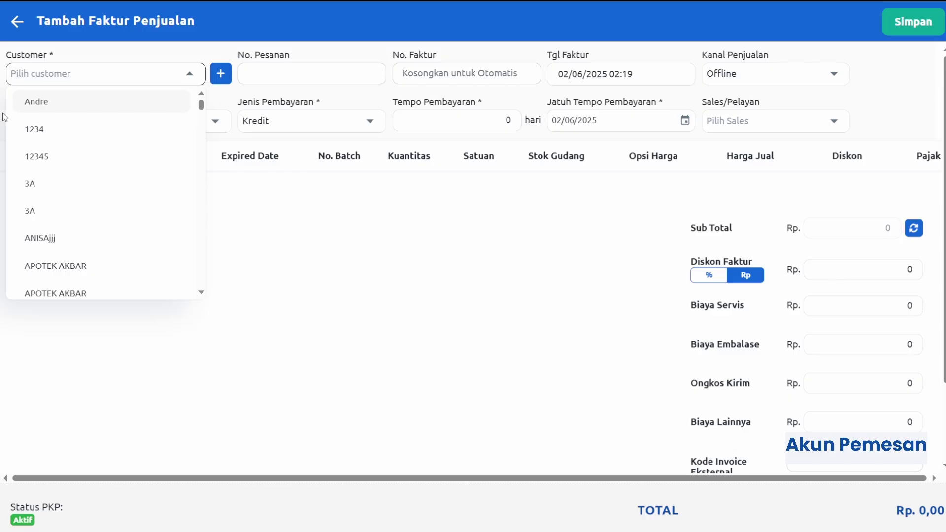
pyautogui.click(321, 266)
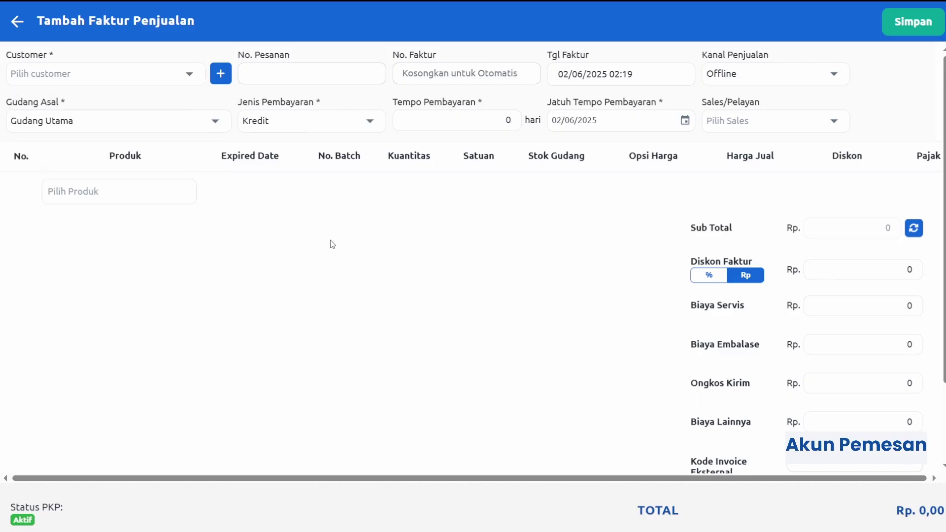